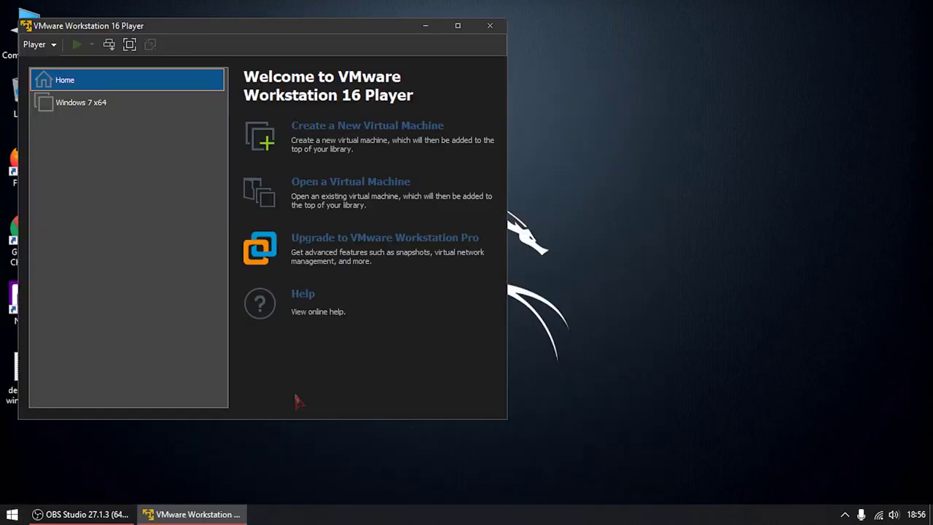
# Start the Windows 7 x64 virtual machine and show its desktop.
pyautogui.doubleClick(153, 107)
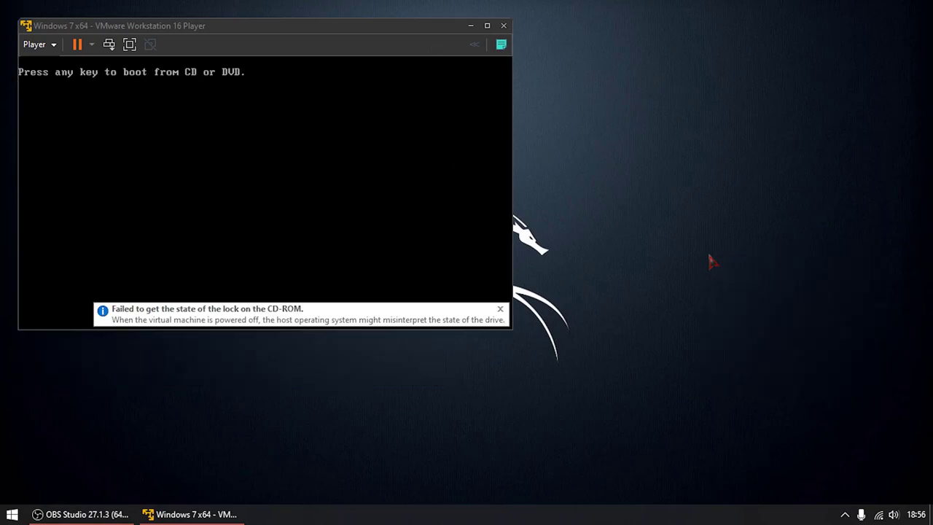
pyautogui.press('super+d')
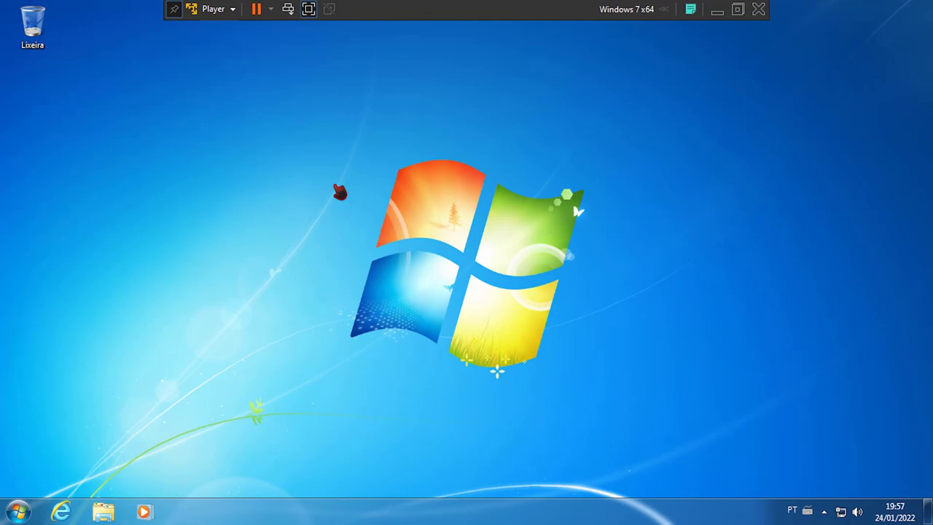
# Apply the Natureza Aero theme to the desktop and close the personalization settings.
pyautogui.rightClick(281, 112)
pyautogui.rightClick(286, 112)
pyautogui.click(287, 113)
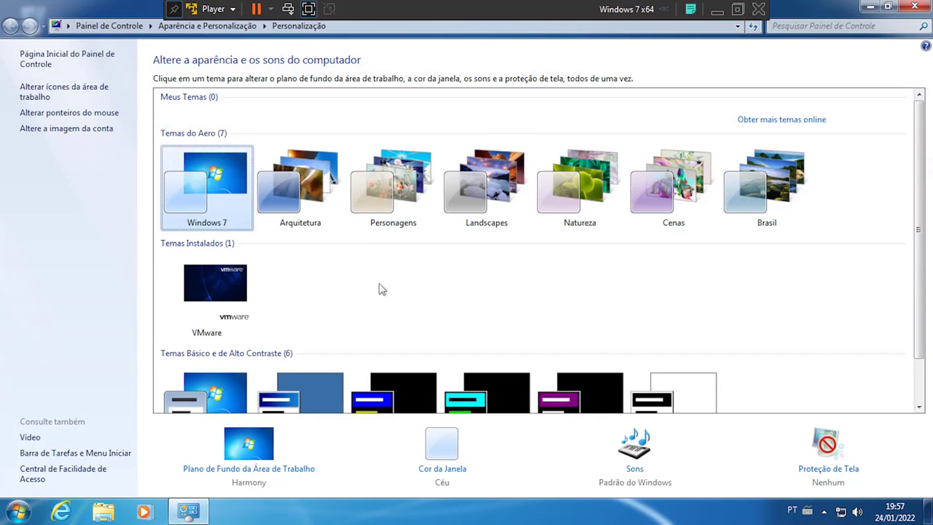
pyautogui.click(592, 185)
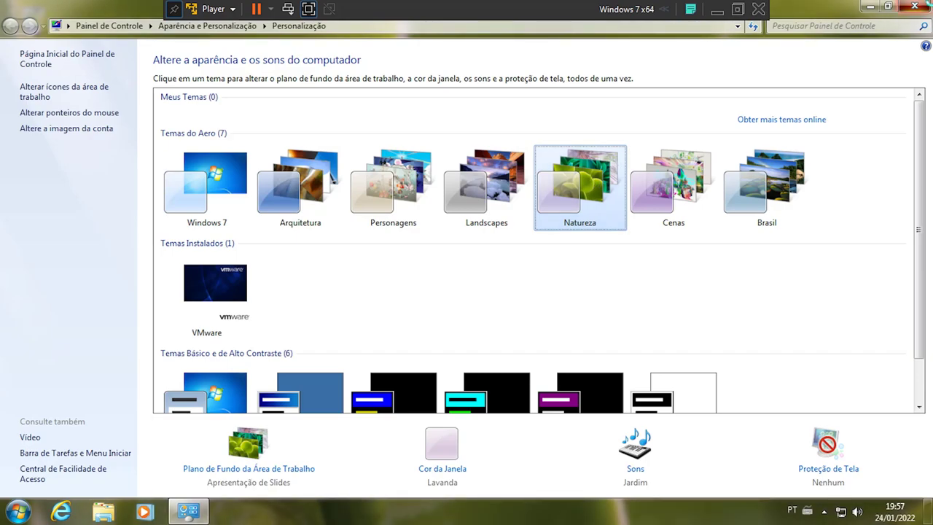
pyautogui.click(913, 6)
pyautogui.rightClick(634, 131)
pyautogui.press('Escape')
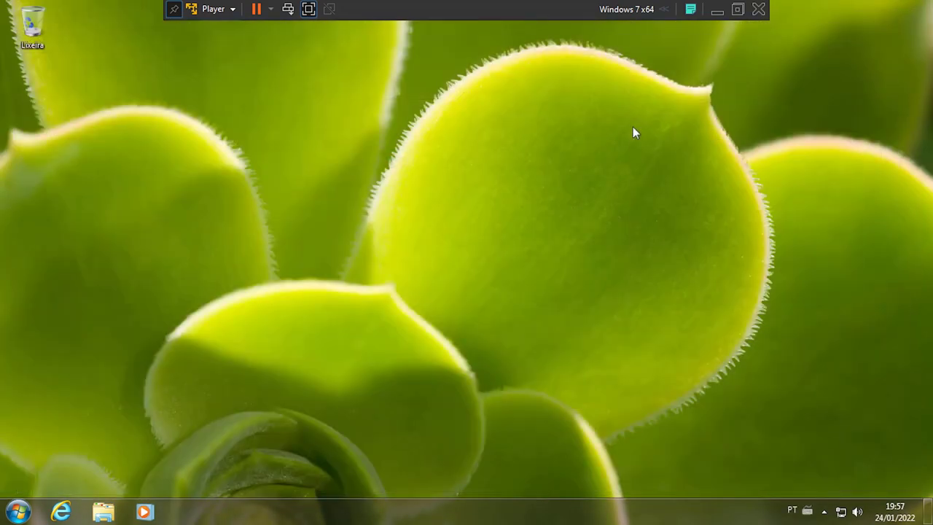
# Review the computer's basic system information, including edition and activation, and close it.
pyautogui.press('super+Pause')
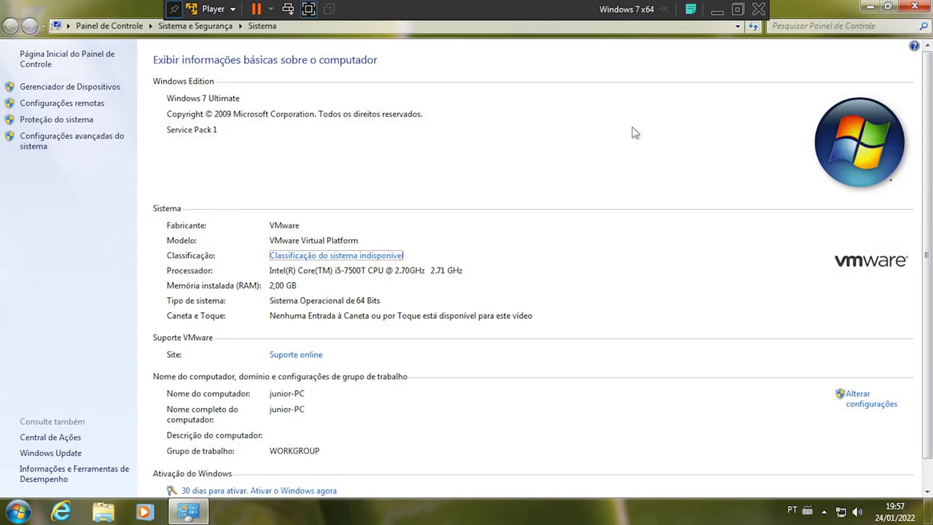
pyautogui.scroll(-1, 604, 154)
pyautogui.scroll(1, 606, 149)
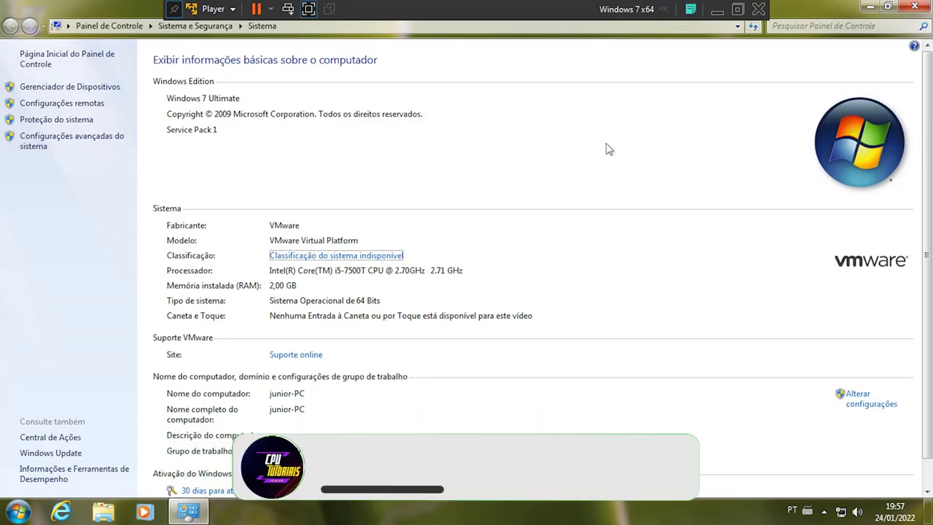
pyautogui.scroll(-1, 606, 149)
pyautogui.hotkey('alt', 'F4')
# Open the list of installed programs from the Control Panel.
pyautogui.press('super')
pyautogui.press('Right')
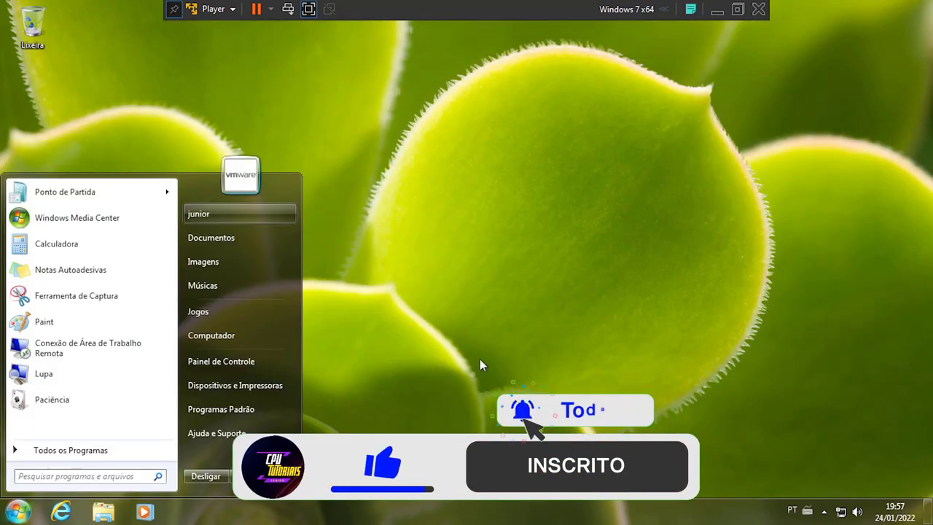
pyautogui.press('Down')
pyautogui.press('Down')
pyautogui.press('Down')
pyautogui.press('Down')
pyautogui.press('Down')
pyautogui.press('Down')
pyautogui.press('Return')
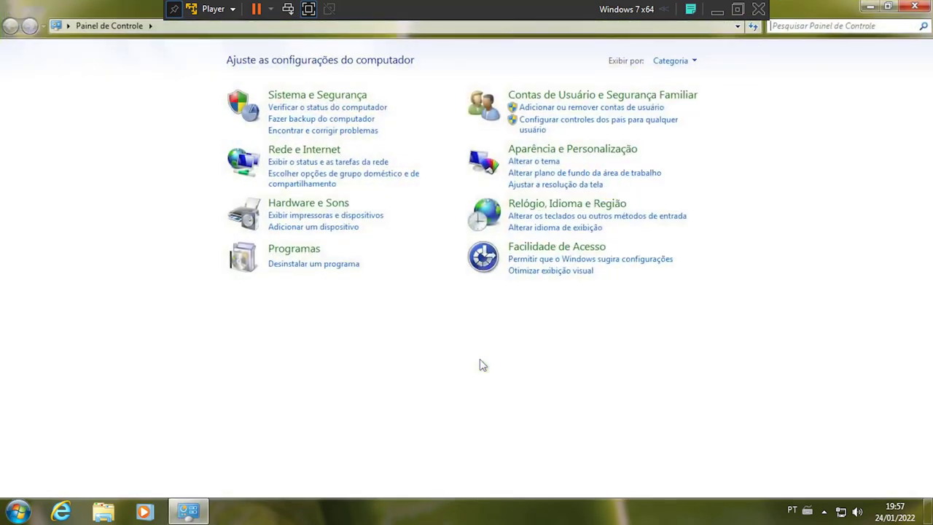
pyautogui.click(351, 265)
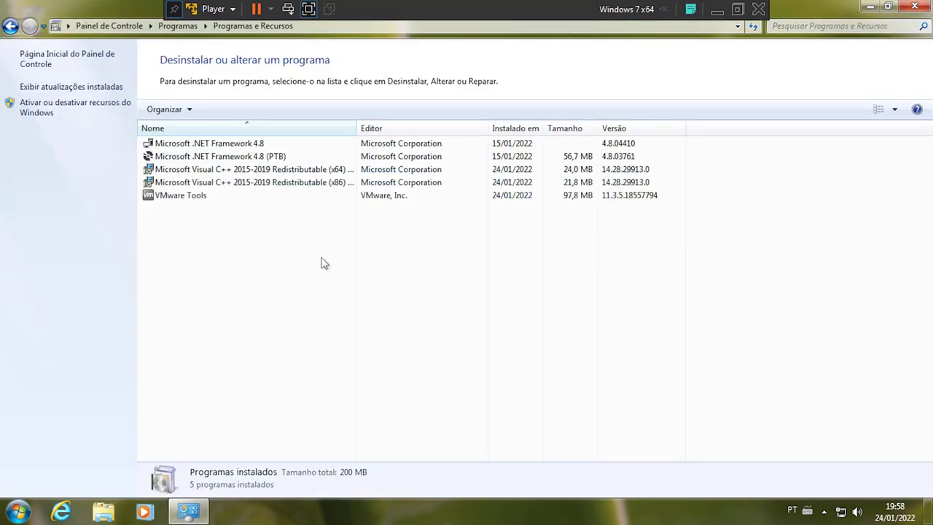
# Open the installed updates and look through them as large icons.
pyautogui.click(82, 89)
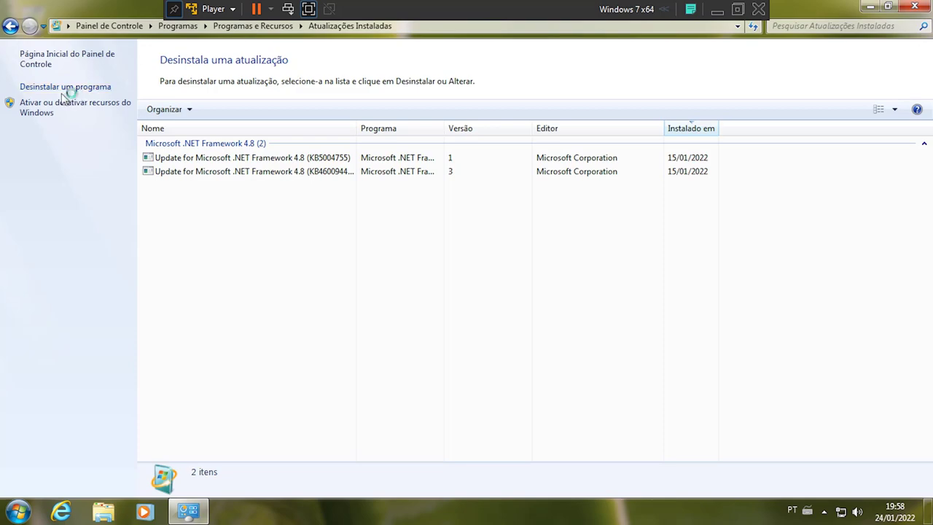
pyautogui.click(65, 102)
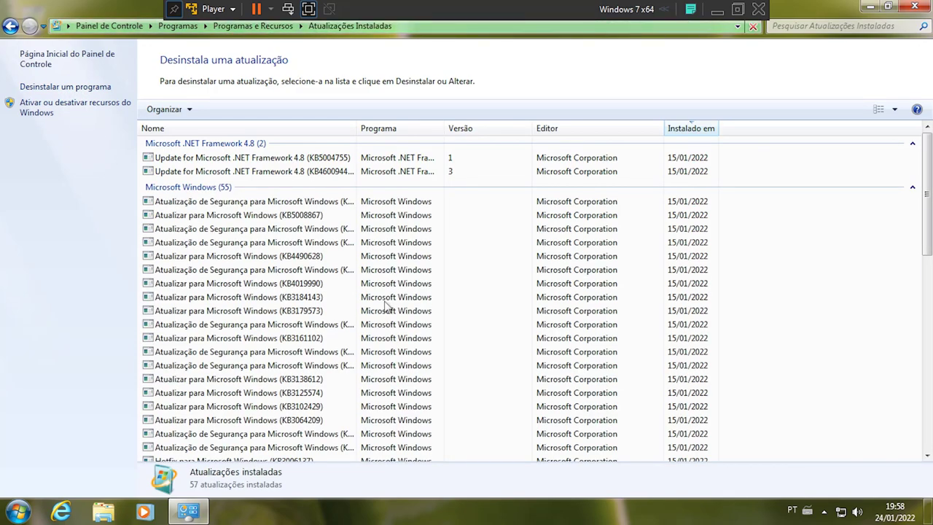
pyautogui.rightClick(808, 197)
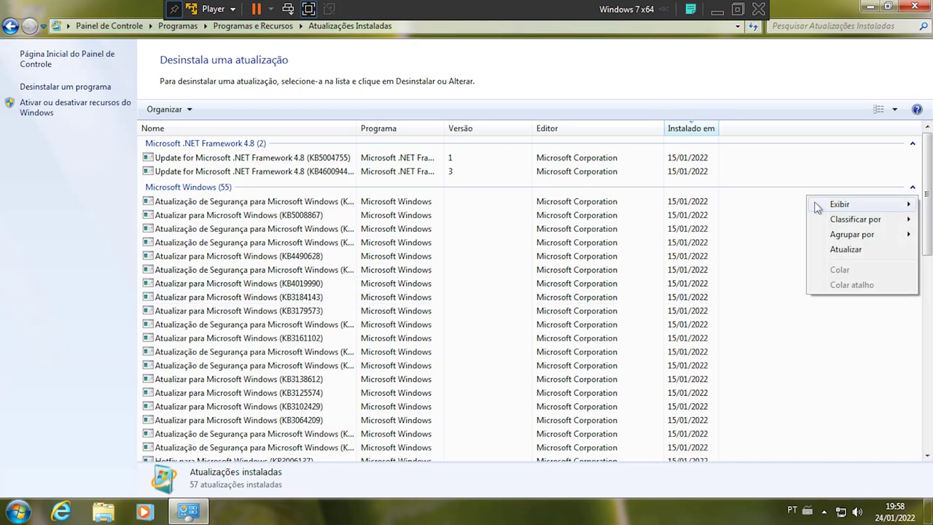
pyautogui.moveTo(823, 207)
pyautogui.click(695, 219)
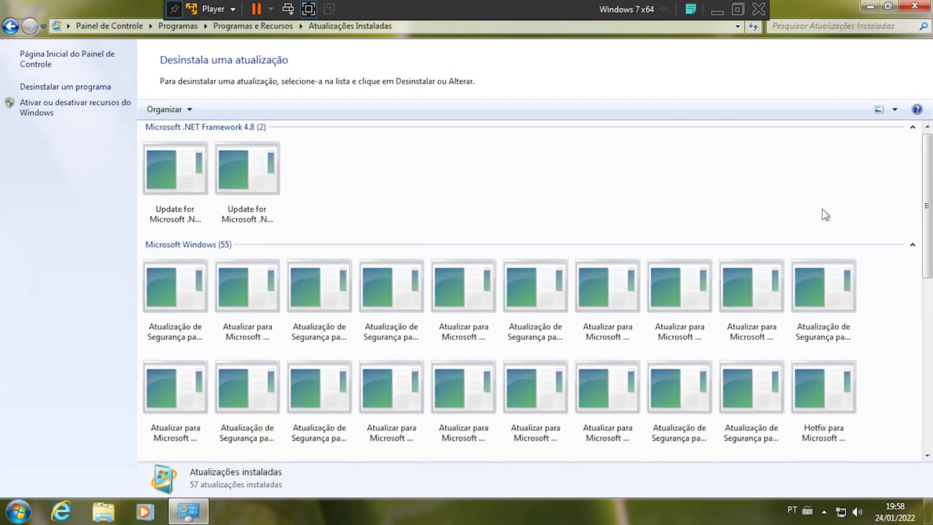
pyautogui.scroll(-5, 537, 291)
pyautogui.scroll(4, 541, 295)
pyautogui.scroll(2, 541, 295)
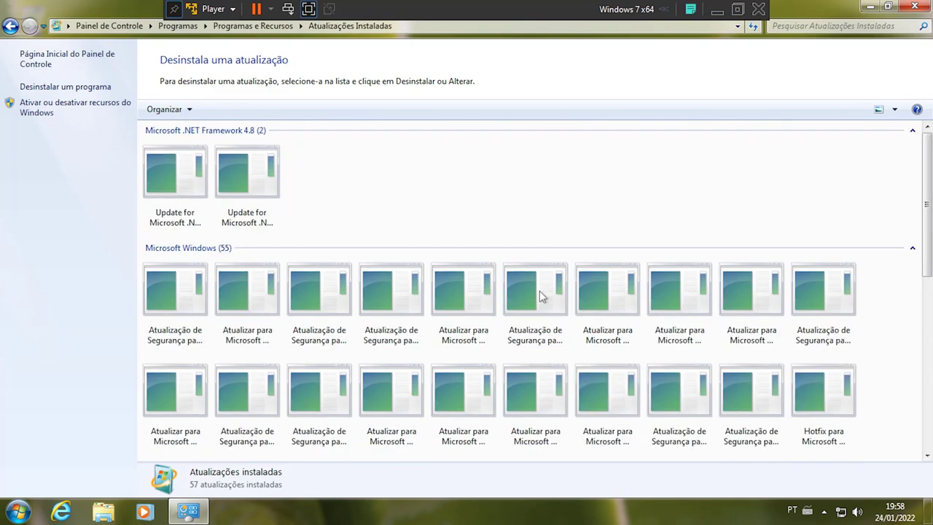
# Show the installed updates in the Lista view, and close the window.
pyautogui.rightClick(507, 170)
pyautogui.moveTo(526, 182)
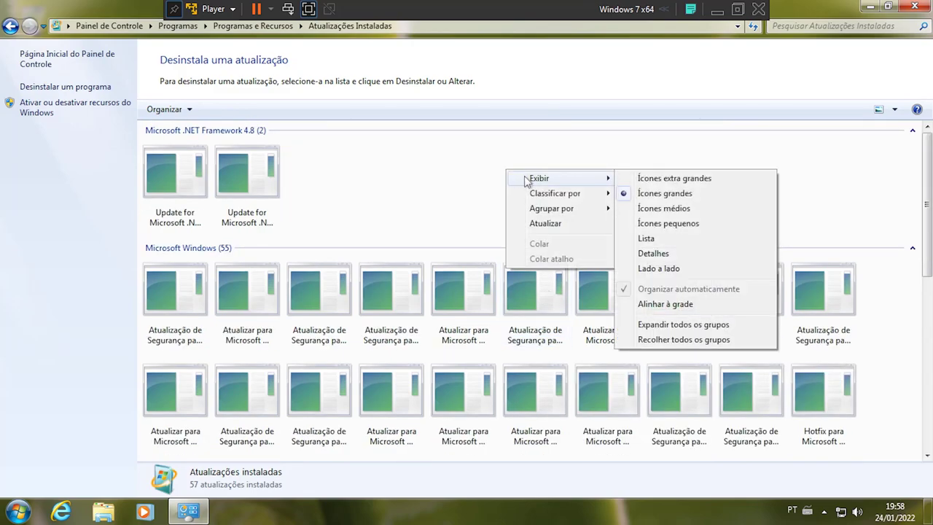
pyautogui.click(646, 238)
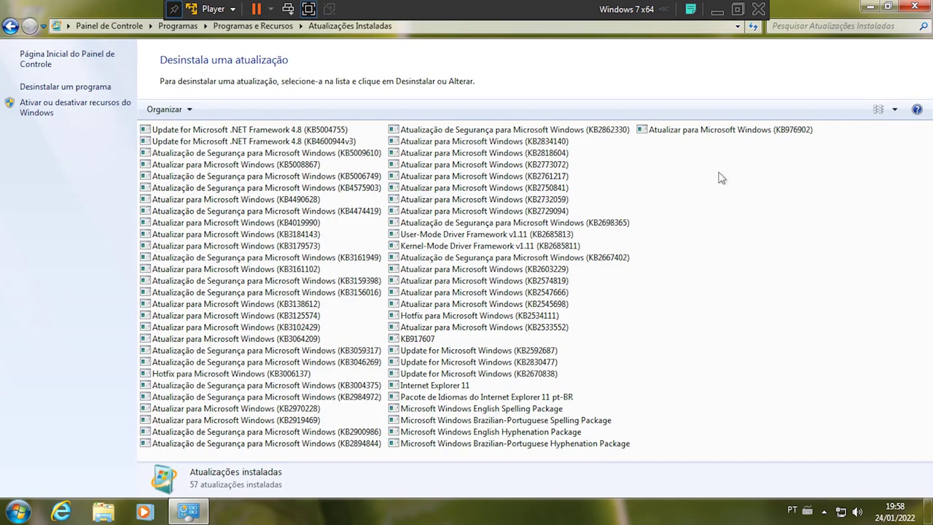
pyautogui.click(915, 6)
pyautogui.rightClick(555, 177)
pyautogui.click(555, 177)
pyautogui.press('super')
pyautogui.press('Right')
pyautogui.press('Right')
pyautogui.press('Up')
pyautogui.press('Up')
pyautogui.press('Up')
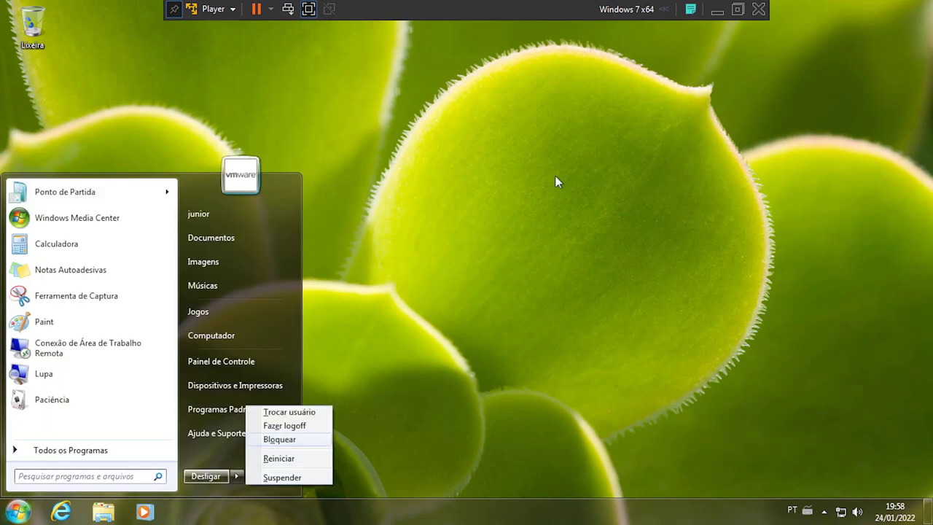
pyautogui.press('super')
# Restart the virtual machine and enter its PhoenixBIOS setup.
pyautogui.press('super')
pyautogui.press('Right')
pyautogui.press('Right')
pyautogui.press('Up')
pyautogui.press('Up')
pyautogui.press('Up')
pyautogui.press('Return')
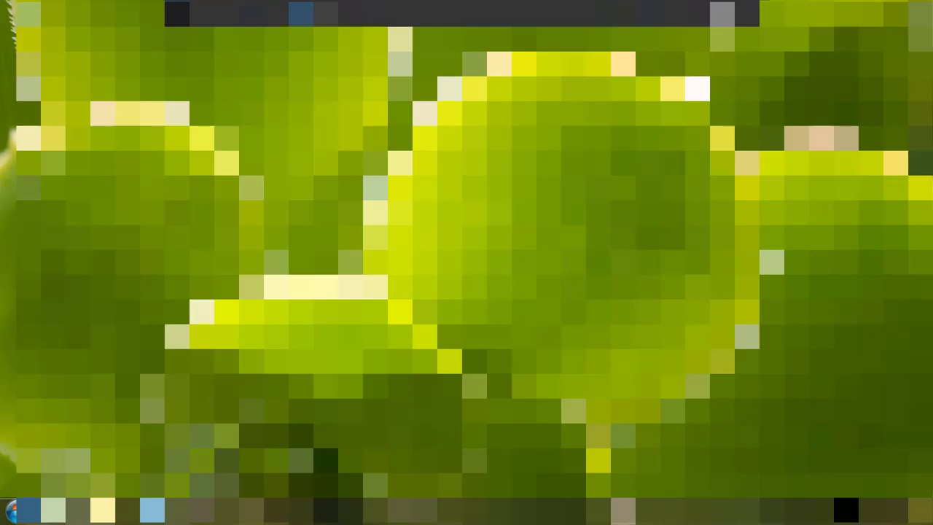
pyautogui.press('super')
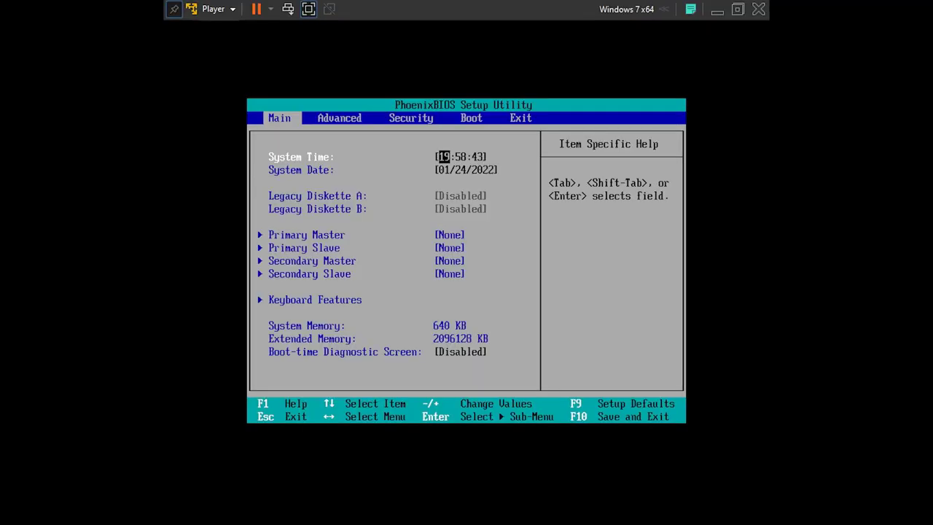
# Examine the boot device order in the BIOS boot settings.
pyautogui.press('Left')
pyautogui.press('Left')
pyautogui.press('Down')
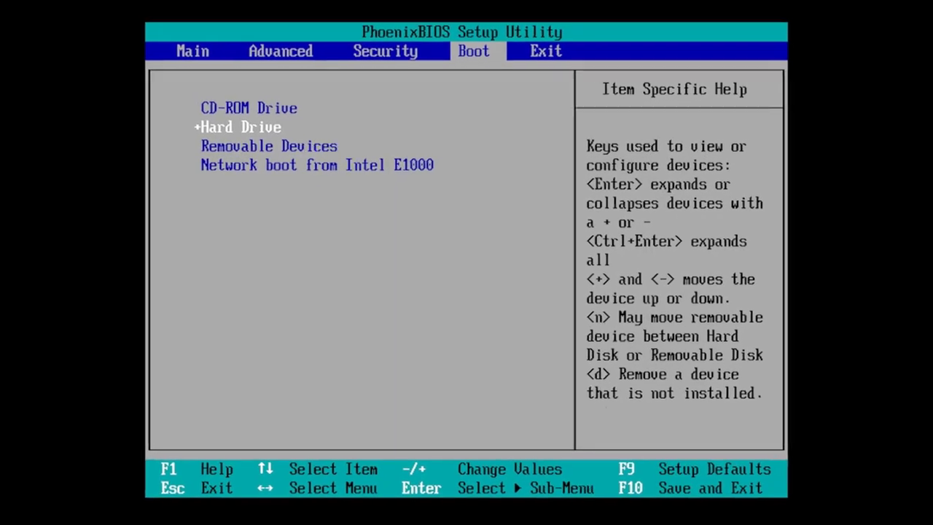
pyautogui.press('Down')
pyautogui.press('Down')
pyautogui.press('Up')
pyautogui.press('Up')
pyautogui.press('Up')
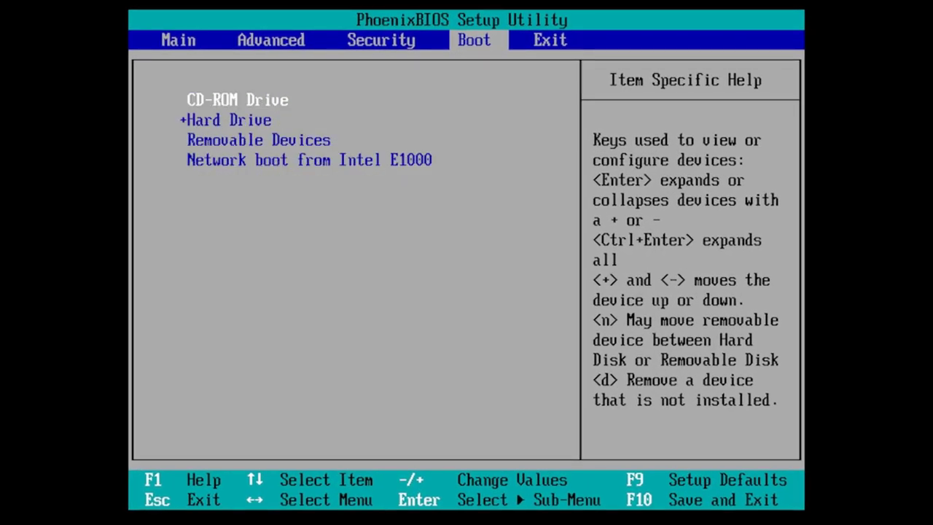
# Exit the BIOS setup, saving changes, so the machine boots into the Windows 7 installer.
pyautogui.press('Right')
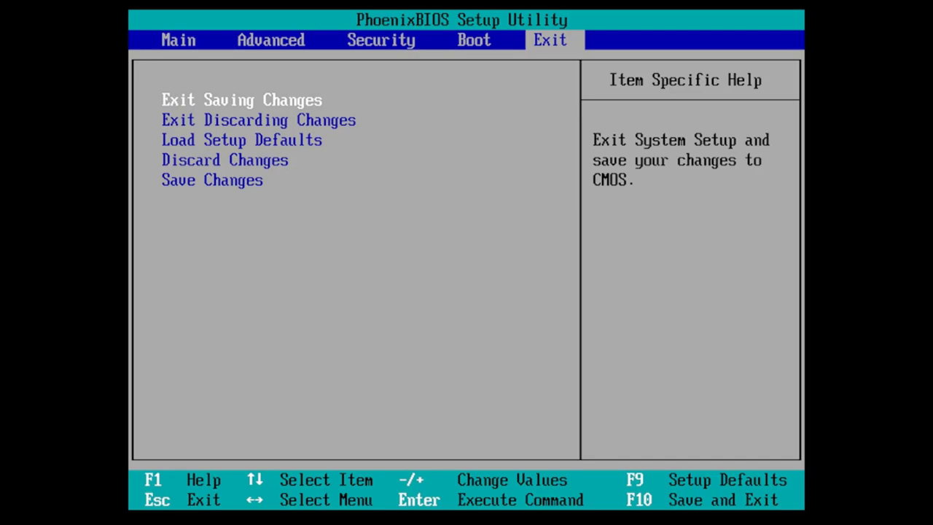
pyautogui.press('Return')
pyautogui.press('Return')
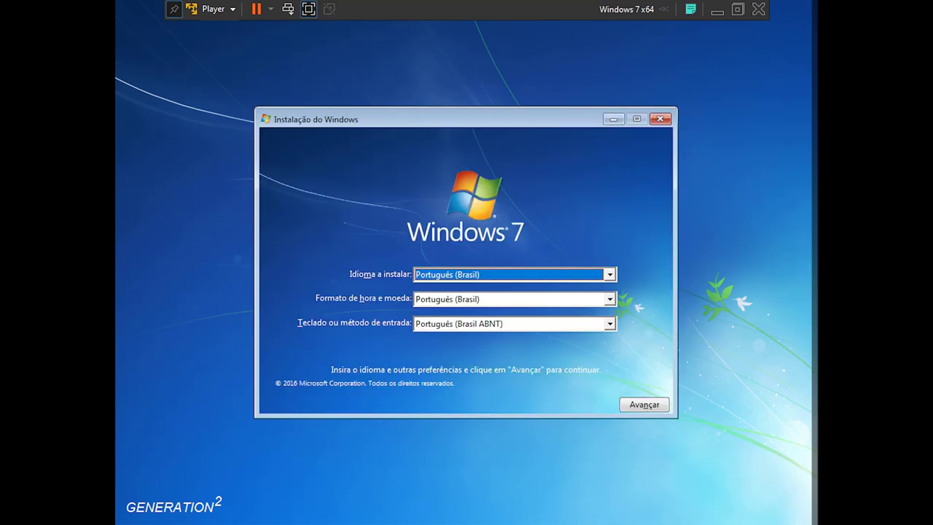
# Set the installer's keyboard layout to Português (Brasil ABNT2) and start the Windows 7 installation.
pyautogui.click(532, 324)
pyautogui.press('Down')
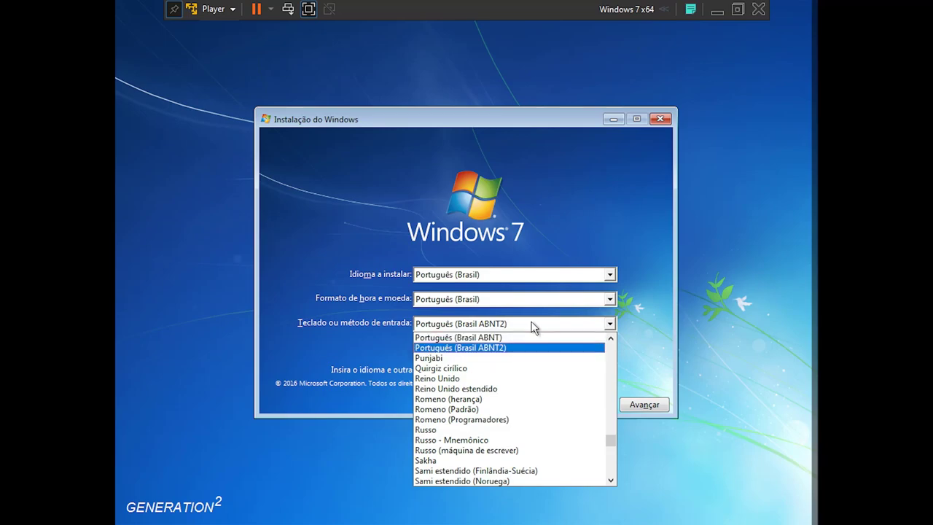
pyautogui.press('Return')
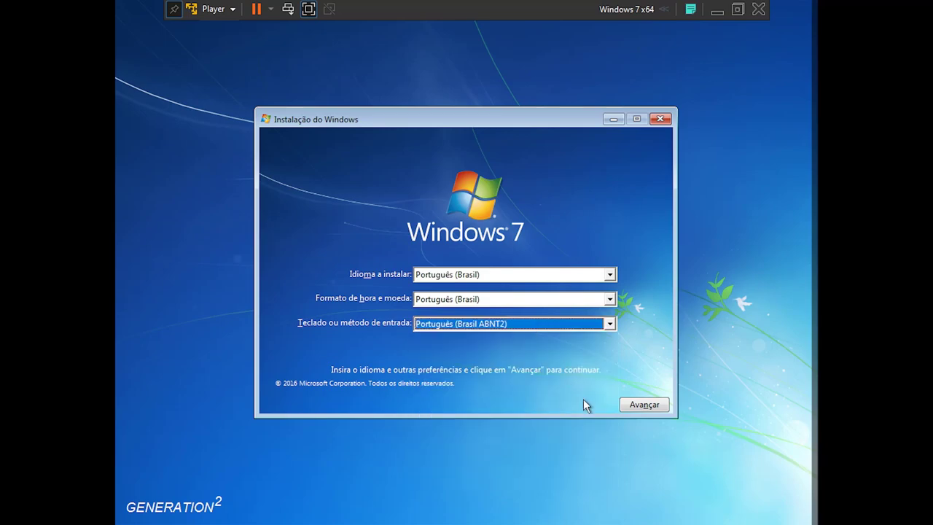
pyautogui.click(642, 405)
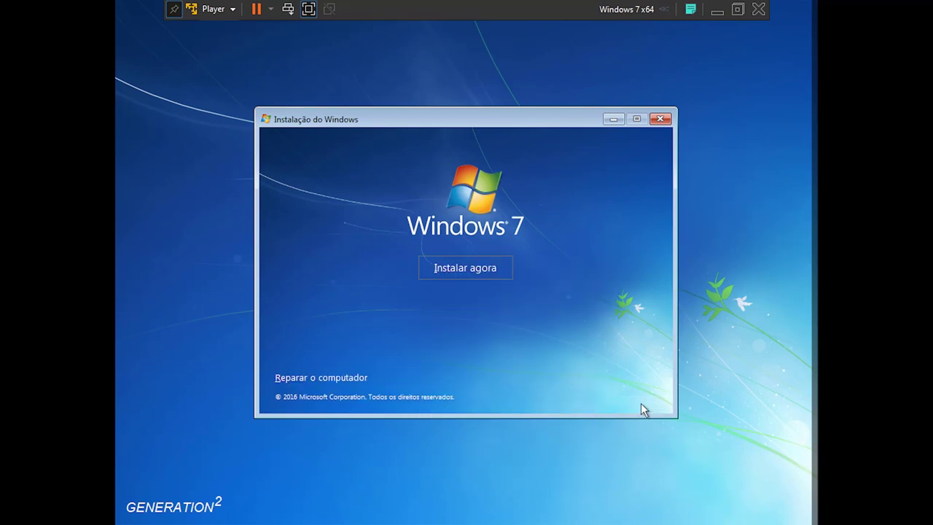
pyautogui.click(484, 269)
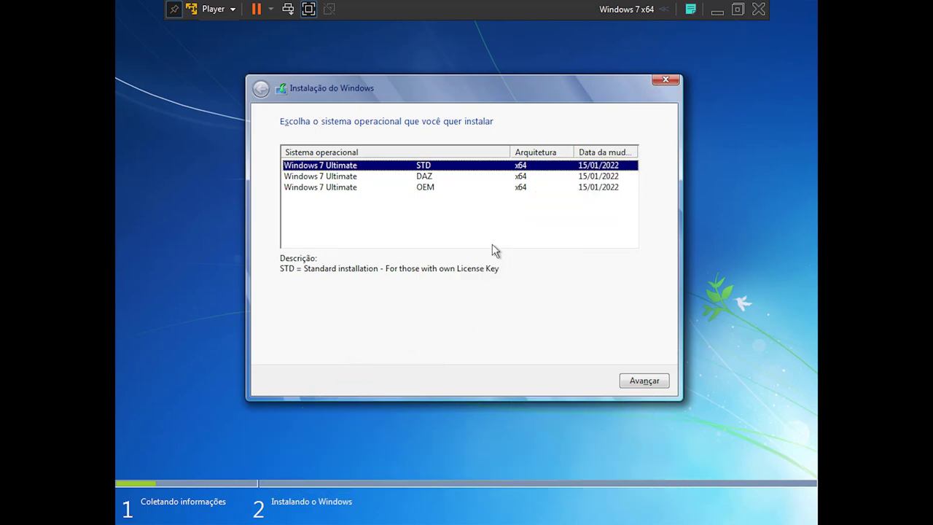
# Compare the descriptions of the STD, DAZ and OEM variants of Windows 7 Ultimate.
pyautogui.press('Down')
pyautogui.press('Down')
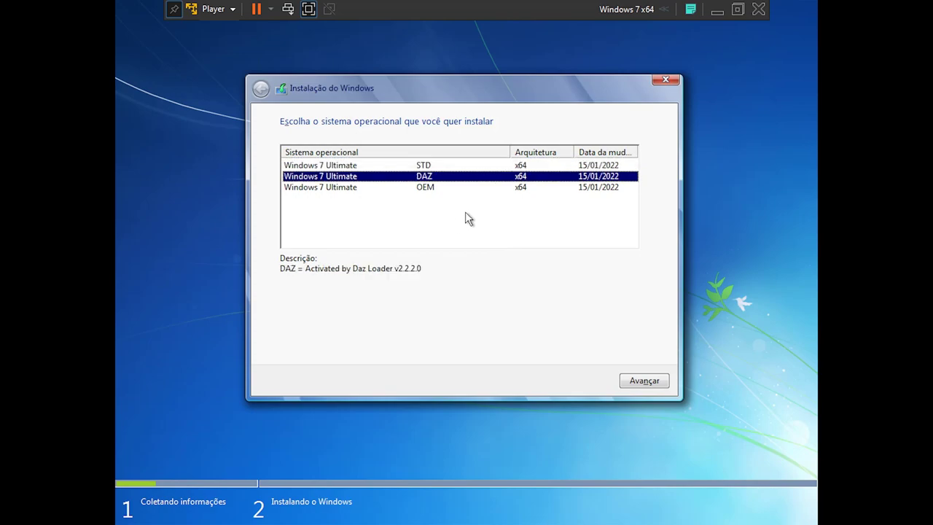
pyautogui.press('Up')
pyautogui.press('Up')
pyautogui.press('Down')
pyautogui.press('Down')
pyautogui.press('Up')
pyautogui.press('Down')
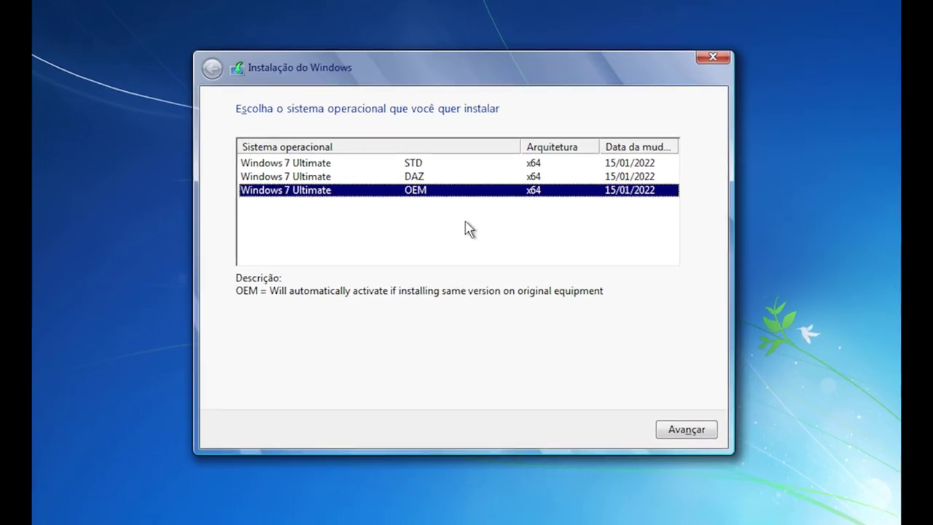
pyautogui.press('Up')
pyautogui.press('Down')
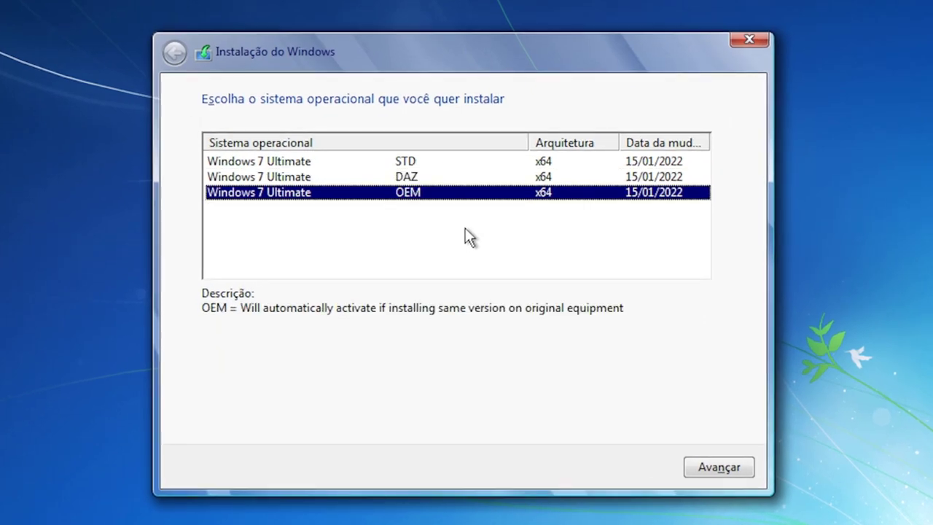
pyautogui.press('Up')
pyautogui.press('Down')
pyautogui.press('Up')
pyautogui.press('Down')
pyautogui.press('Up')
pyautogui.press('Down')
pyautogui.press('Up')
pyautogui.press('Down')
pyautogui.press('Up')
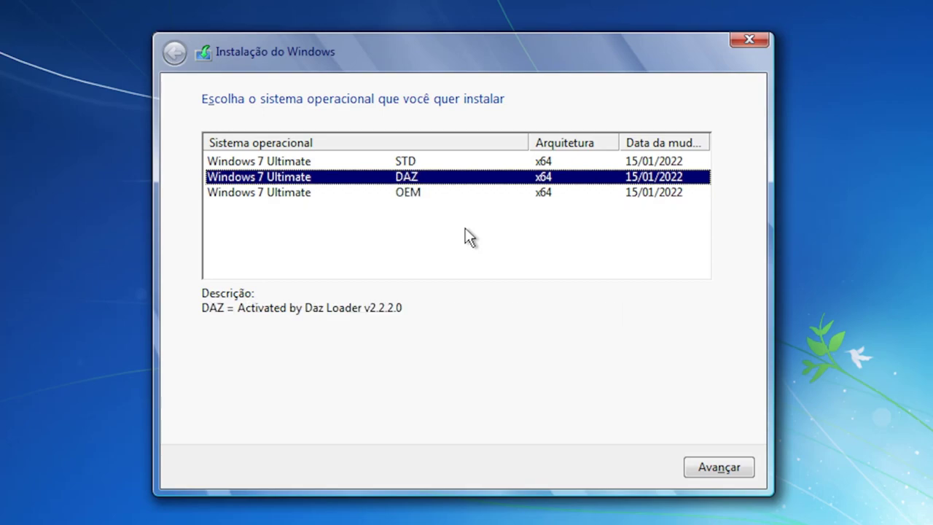
# Choose the Windows 7 Ultimate STD x64 variant and proceed to the installation type selection.
pyautogui.press('Up')
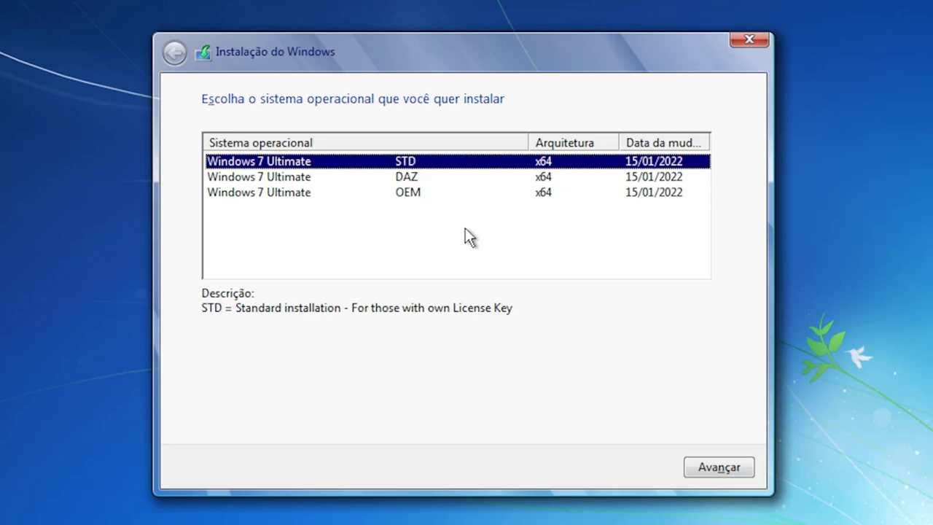
pyautogui.press('Return')
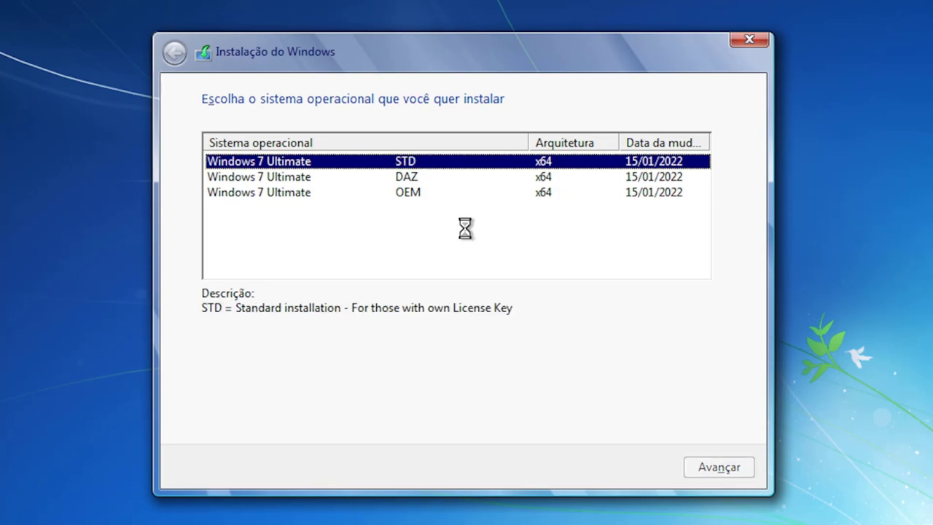
pyautogui.hotkey('alt', 'a')
pyautogui.press('Return')
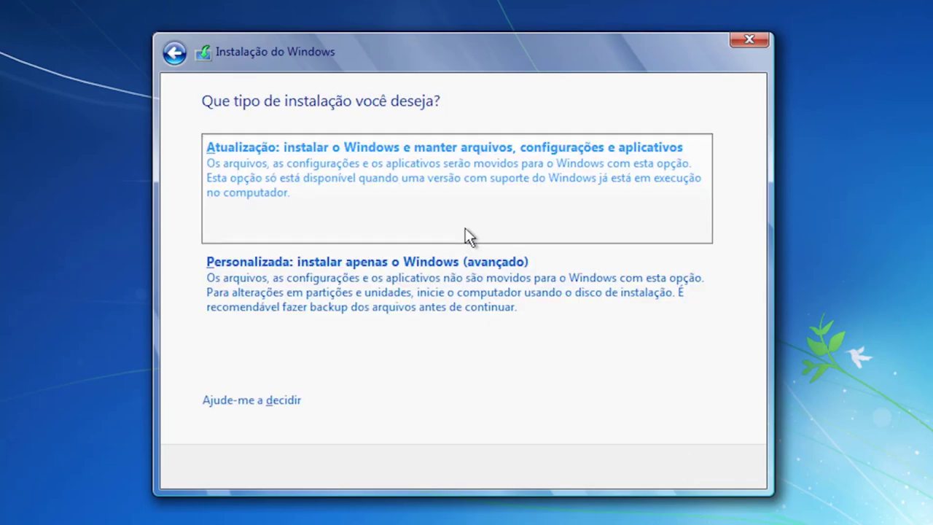
# Choose the custom installation type, then format and delete Unidade 0 Partição 2.
pyautogui.click(511, 283)
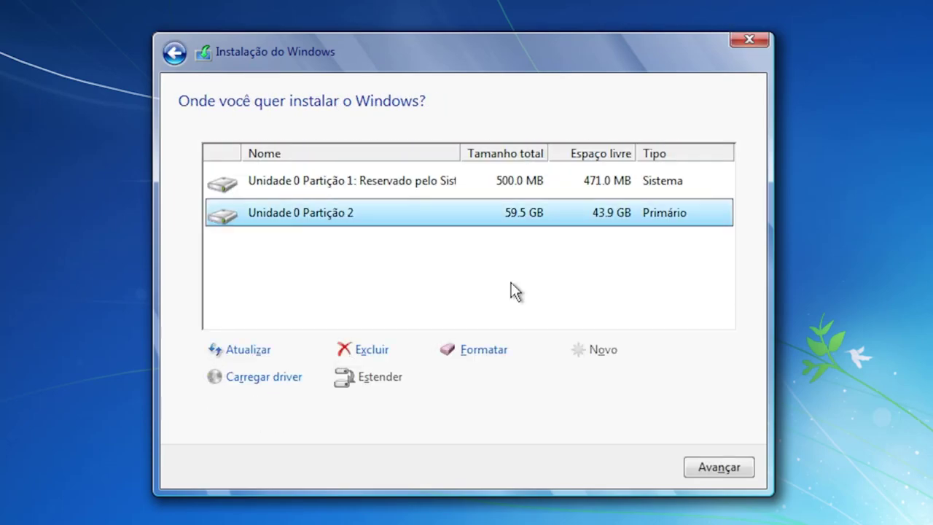
pyautogui.click(503, 351)
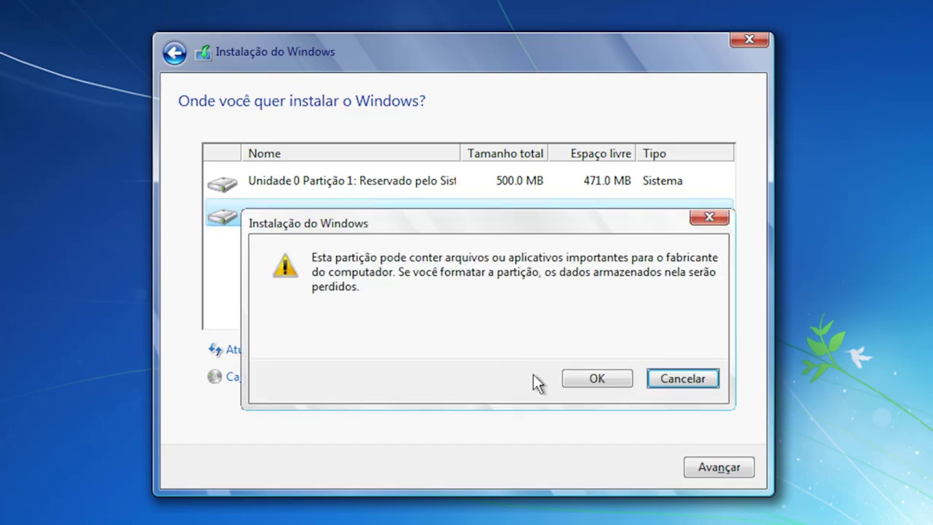
pyautogui.click(589, 382)
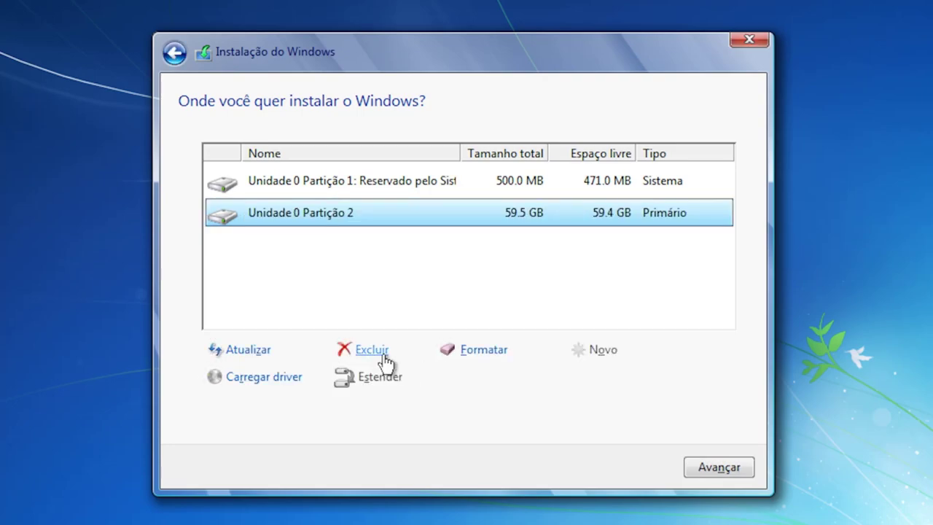
pyautogui.click(360, 353)
pyautogui.click(598, 380)
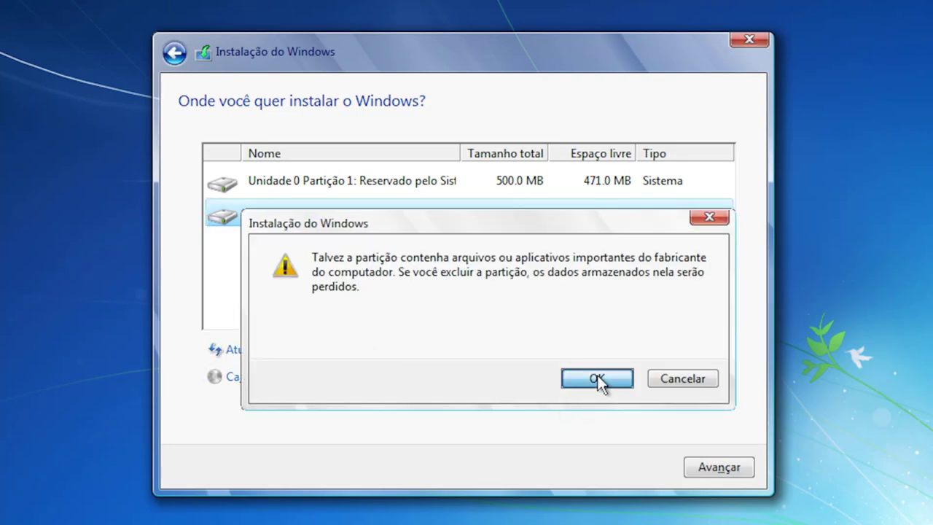
# Format and delete the system-reserved Unidade 0 Partição 1, leaving only unallocated space on the disk.
pyautogui.click(482, 350)
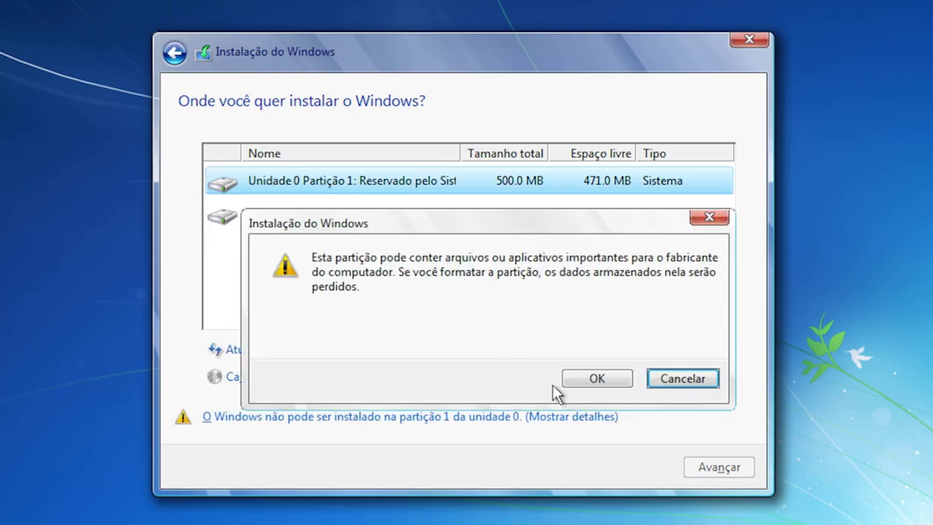
pyautogui.click(596, 381)
pyautogui.click(358, 353)
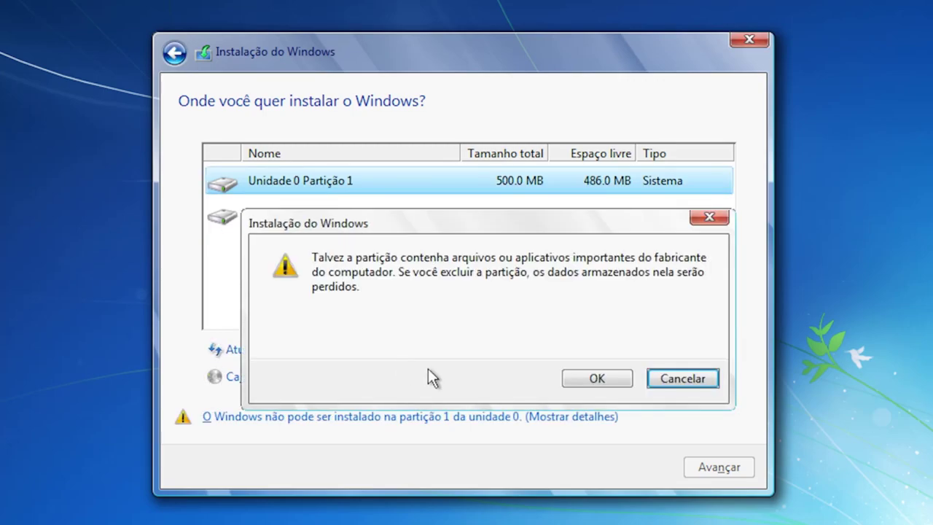
pyautogui.click(589, 385)
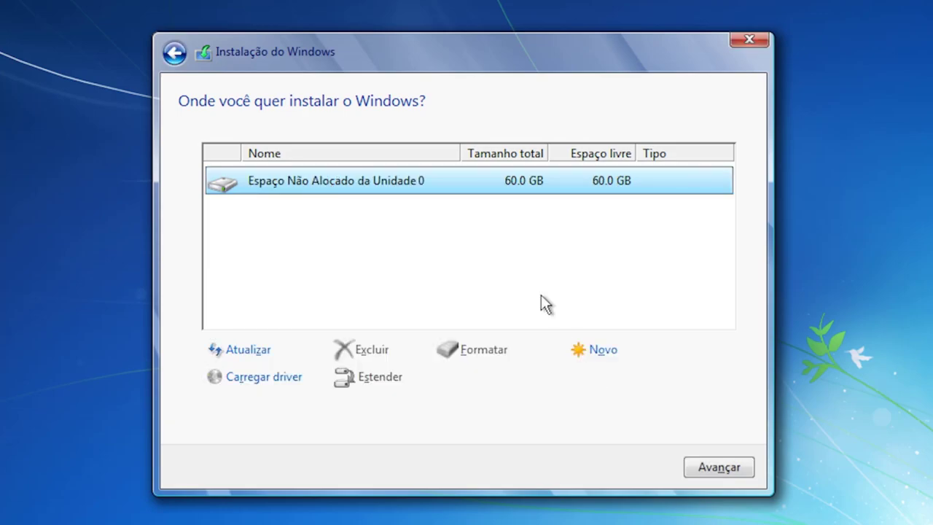
# Create a 61438 MB partition from the unallocated space and start installing Windows on Unidade 0 Partição 2.
pyautogui.click(605, 352)
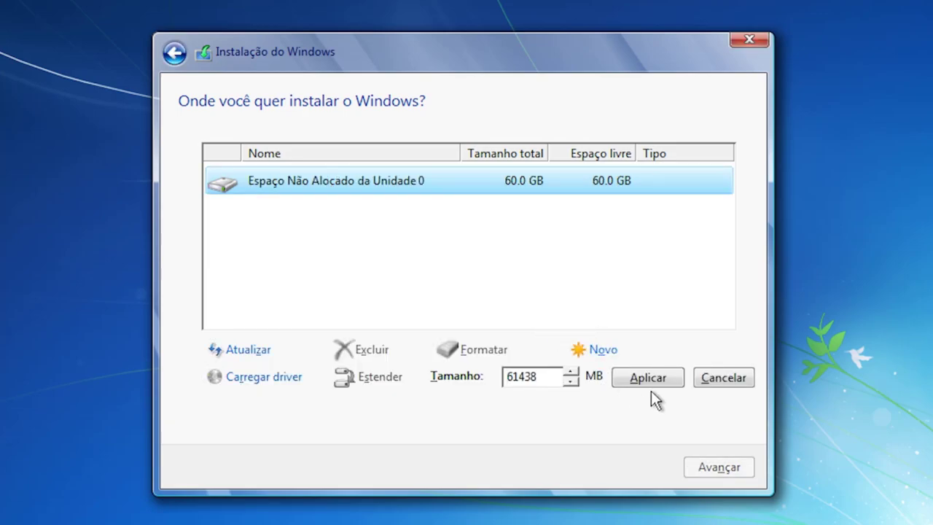
pyautogui.click(649, 381)
pyautogui.click(588, 378)
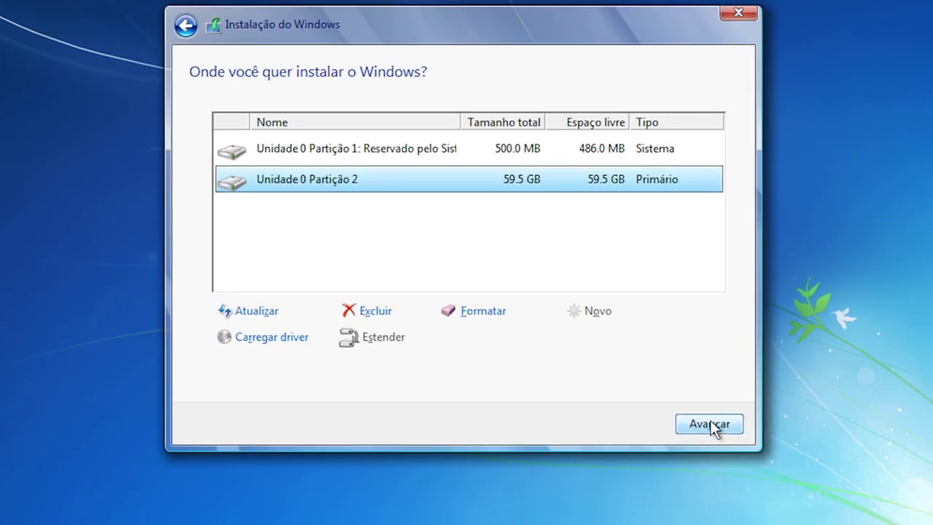
pyautogui.click(736, 441)
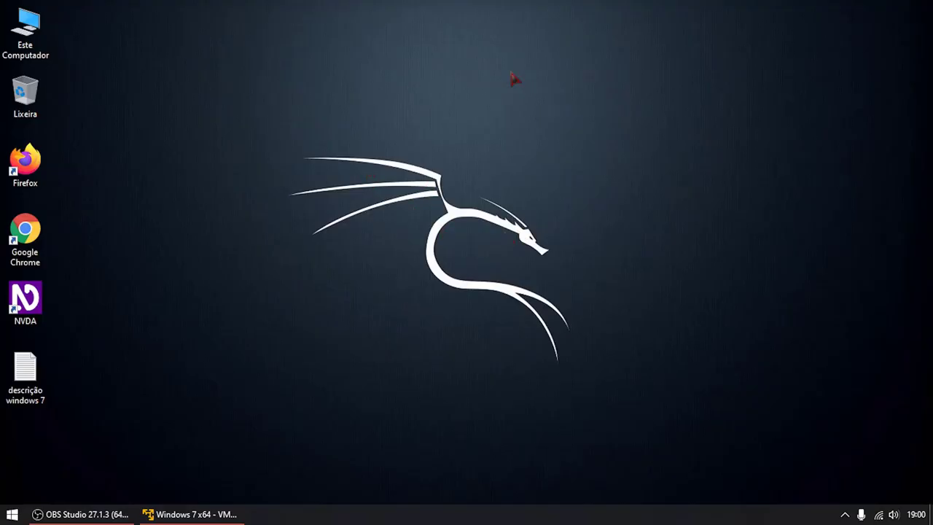
pyautogui.rightClick(512, 73)
pyautogui.click(576, 111)
pyautogui.rightClick(587, 126)
pyautogui.click(700, 104)
pyautogui.moveTo(702, 95); pyautogui.dragTo(223, 419)
pyautogui.moveTo(223, 419)
pyautogui.mouseDown()
pyautogui.moveTo(358, 371)
pyautogui.moveTo(867, 88)
pyautogui.moveTo(781, 100)
pyautogui.moveTo(408, 284)
pyautogui.moveTo(252, 408)
pyautogui.moveTo(359, 362)
pyautogui.moveTo(724, 108)
pyautogui.moveTo(704, 98)
pyautogui.moveTo(415, 327)
pyautogui.moveTo(260, 419)
pyautogui.moveTo(190, 416)
pyautogui.mouseUp()
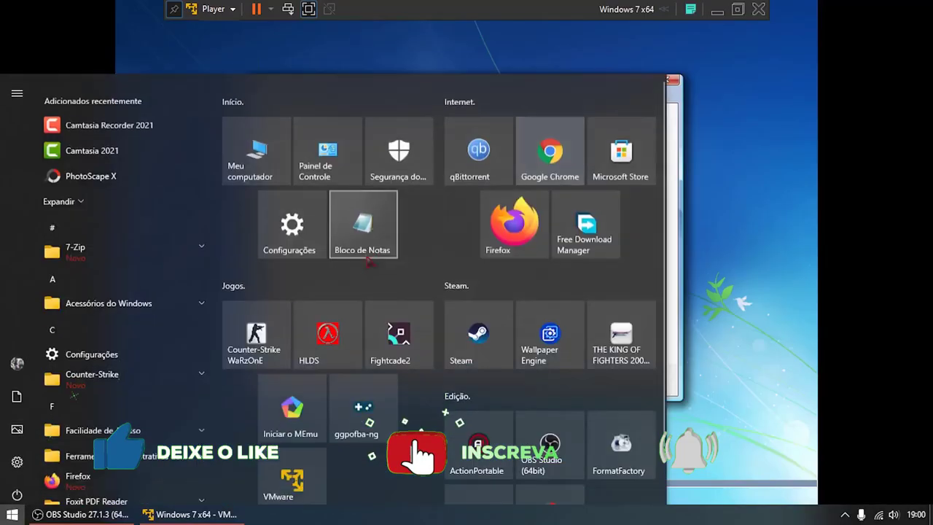
pyautogui.press('Escape')
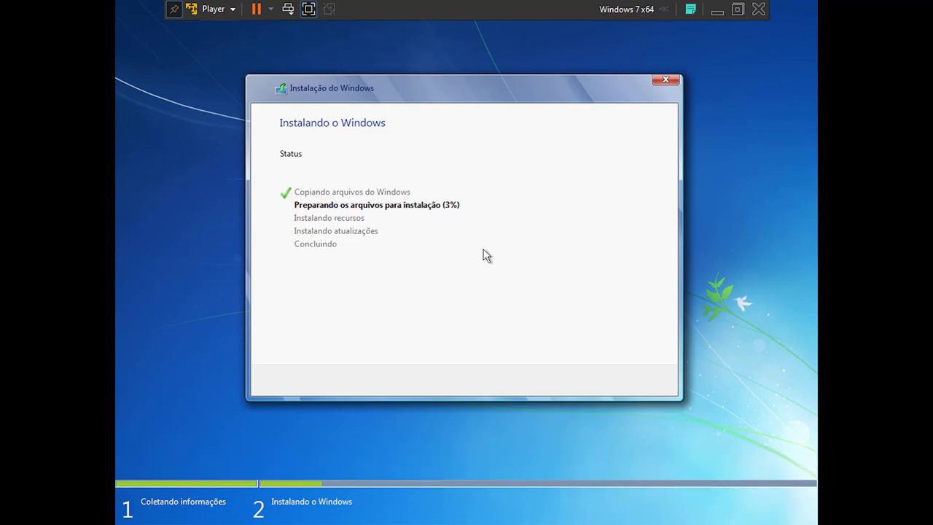
pyautogui.press('super')
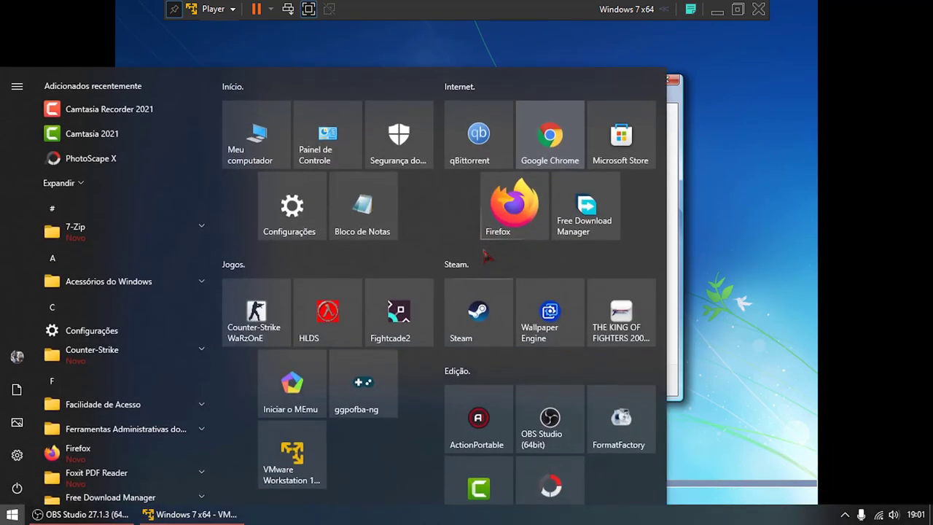
pyautogui.press('Escape')
pyautogui.press('super+d')
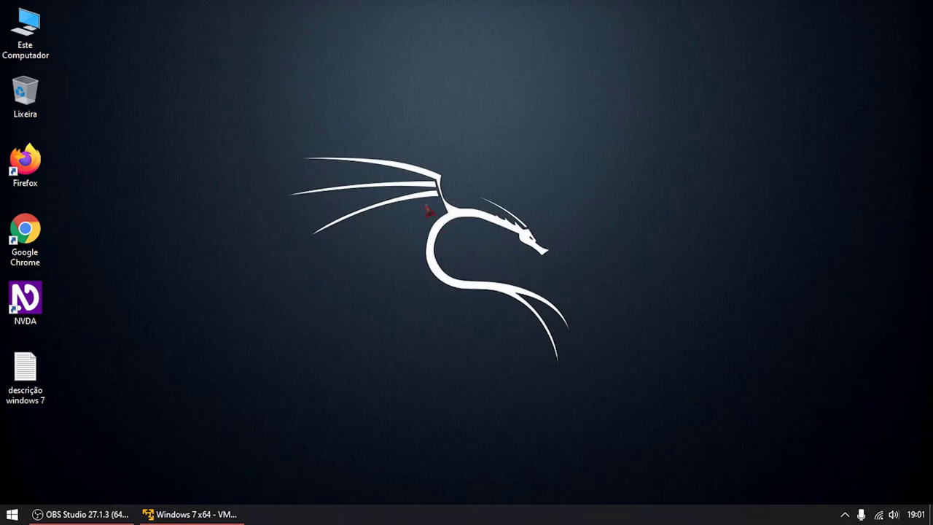
pyautogui.rightClick(442, 112)
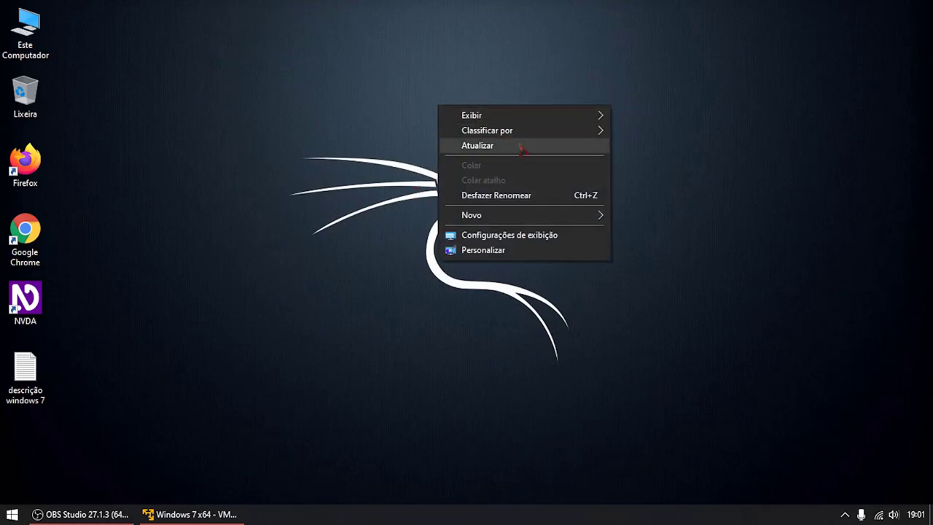
pyautogui.click(561, 147)
pyautogui.rightClick(561, 150)
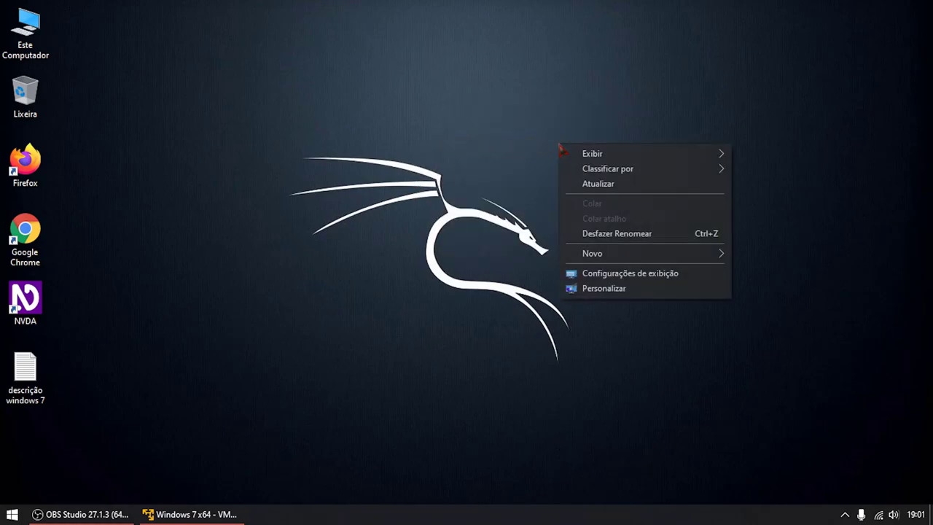
pyautogui.click(641, 186)
pyautogui.moveTo(662, 110); pyautogui.dragTo(469, 255)
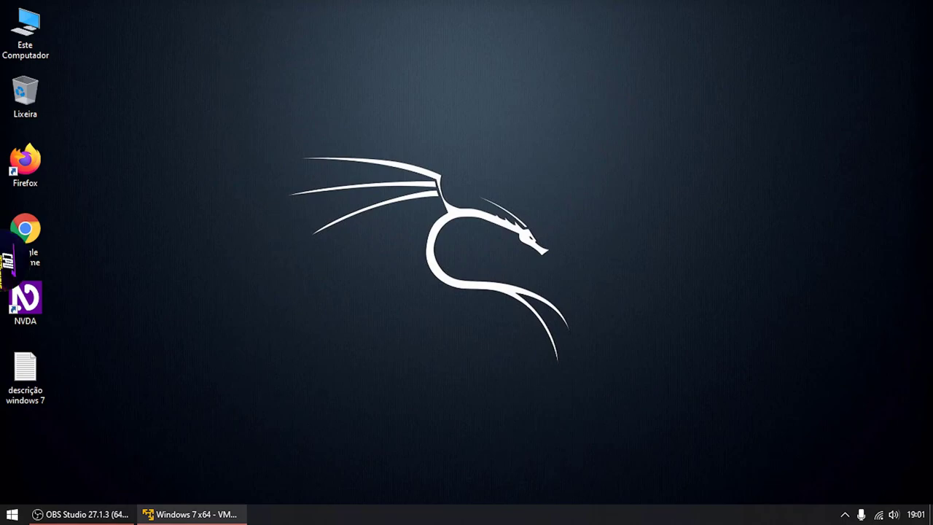
pyautogui.moveTo(190, 514)
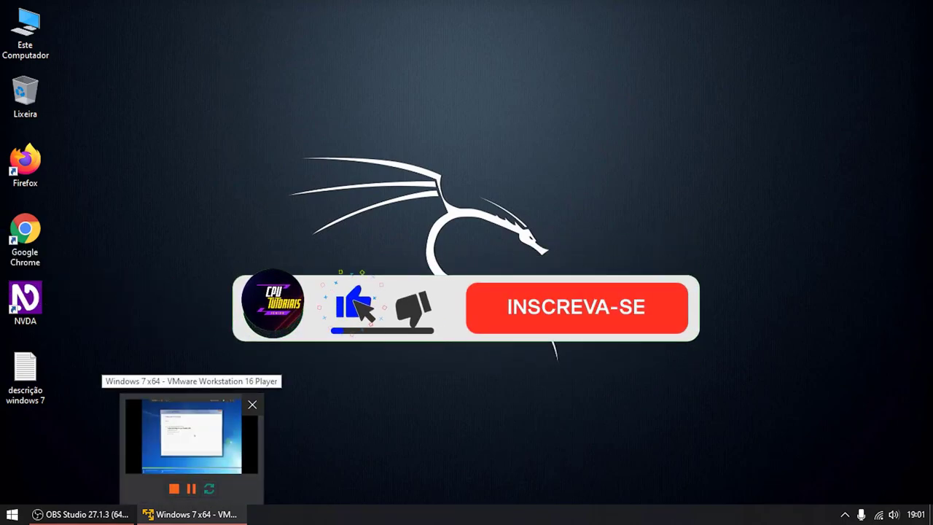
pyautogui.rightClick(593, 191)
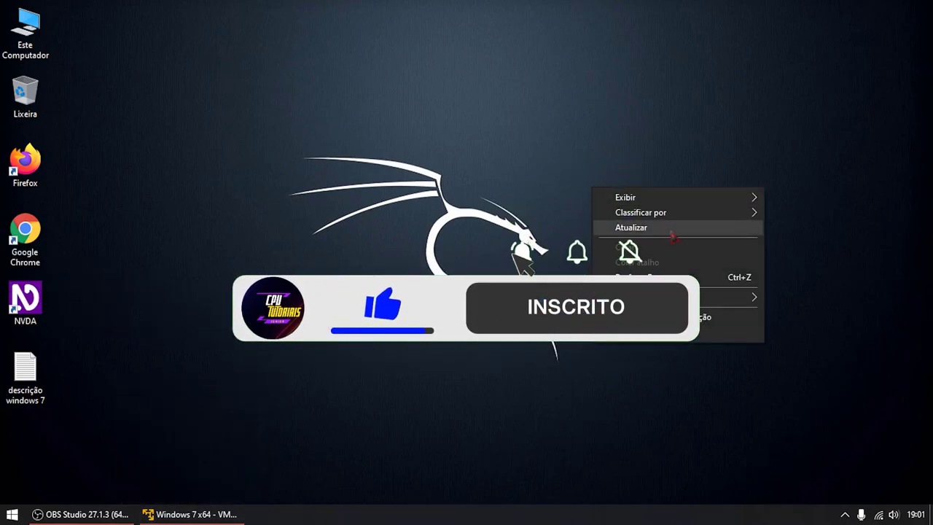
pyautogui.click(667, 228)
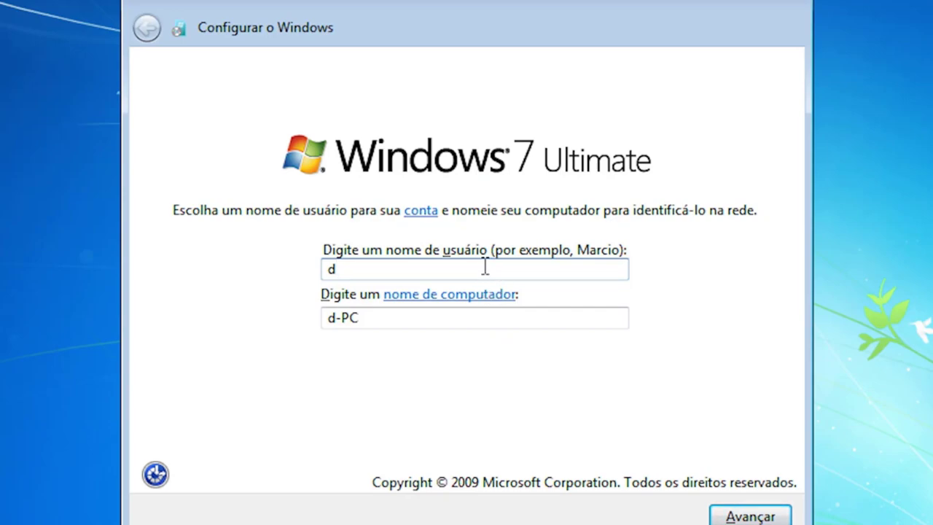
# Enter the account's user name and clear the suggested computer name.
pyautogui.write('junior')
pyautogui.press('Tab')
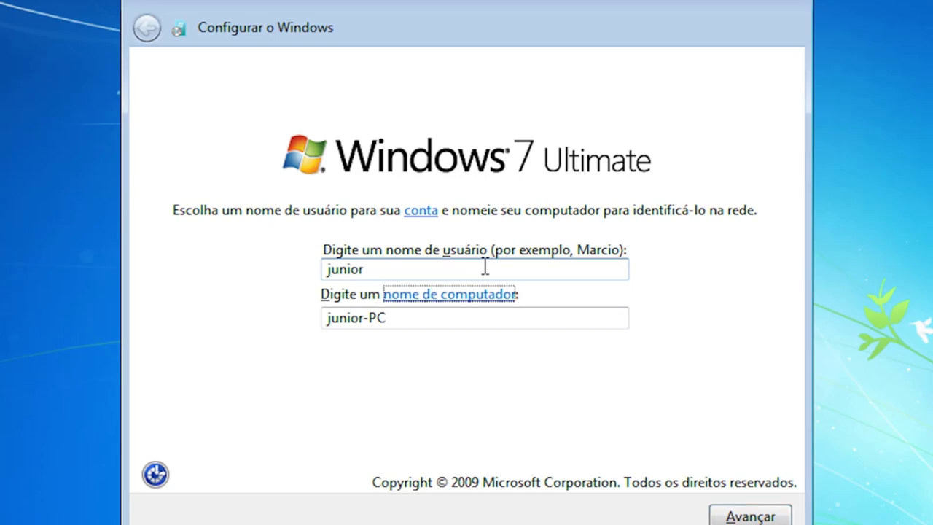
pyautogui.press('Tab')
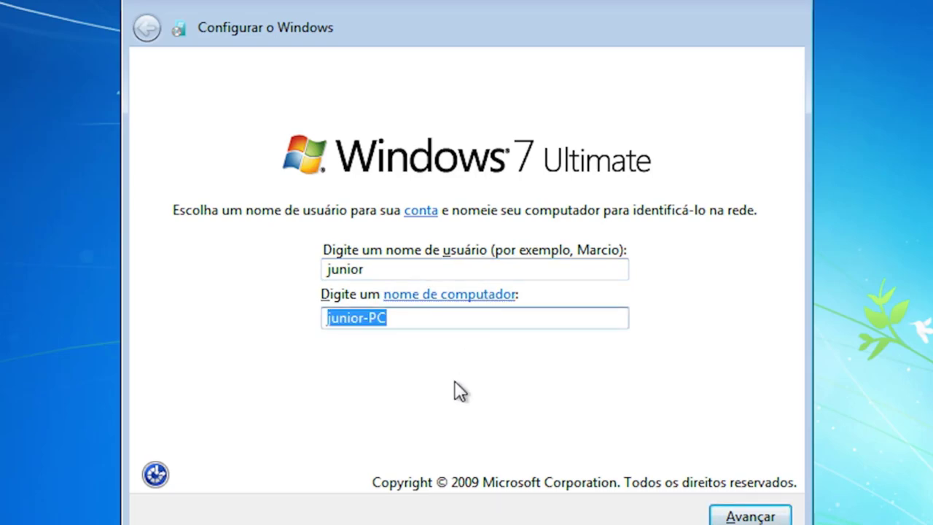
pyautogui.press('BackSpace')
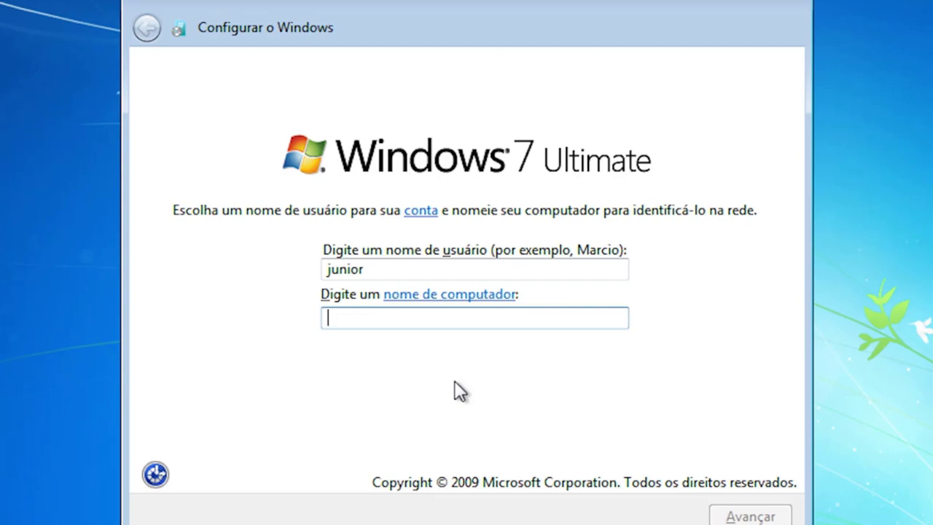
pyautogui.write('sdlfjsdljf')
pyautogui.press('BackSpace')
pyautogui.press('BackSpace')
pyautogui.press('BackSpace')
pyautogui.press('BackSpace')
pyautogui.press('BackSpace')
pyautogui.press('BackSpace')
pyautogui.press('BackSpace')
pyautogui.press('BackSpace')
pyautogui.press('BackSpace')
pyautogui.press('BackSpace')
pyautogui.write('df')
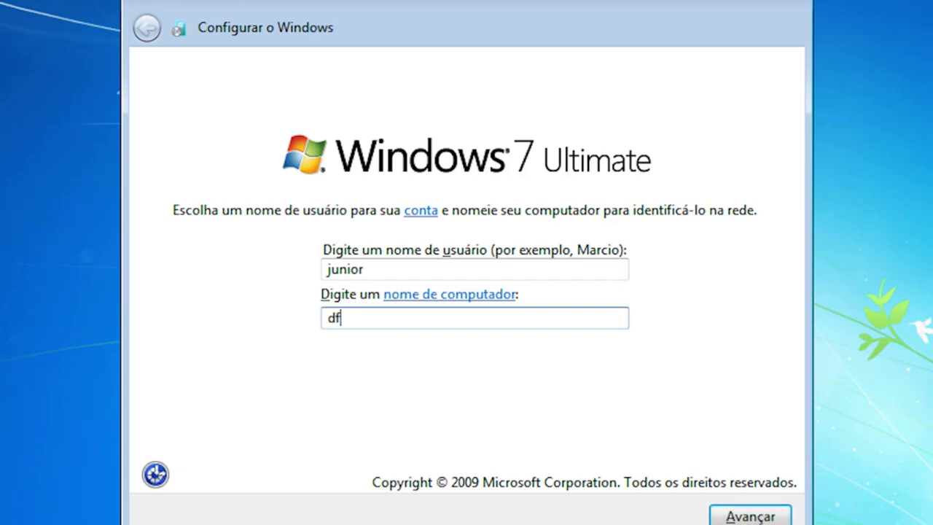
pyautogui.press('BackSpace')
pyautogui.write('s')
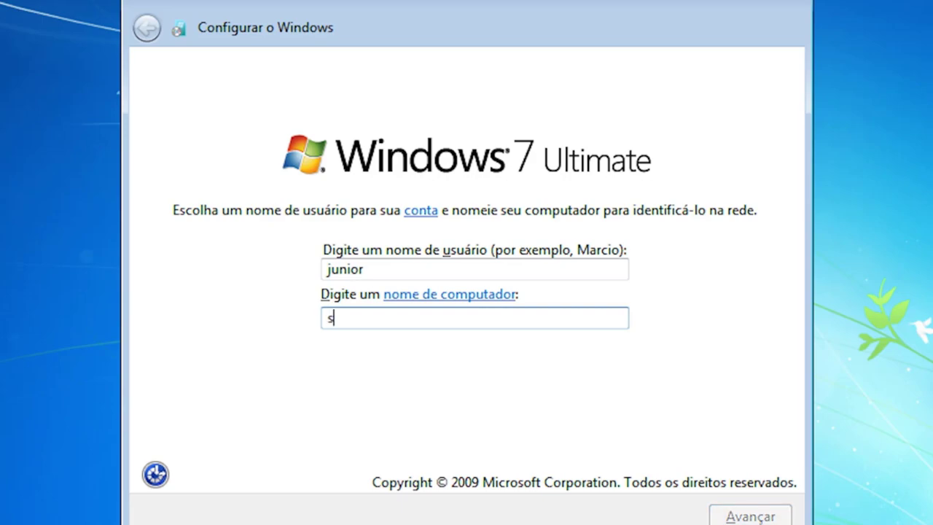
pyautogui.write('ervide')
# Set the computer name to server and continue to the account password page.
pyautogui.hotkey('ctrl', 'a')
pyautogui.write('ser')
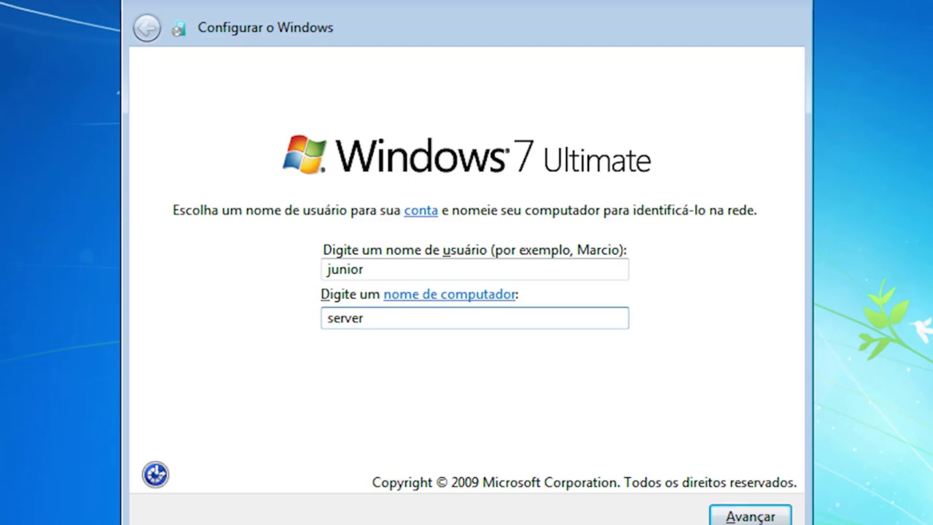
pyautogui.click(774, 518)
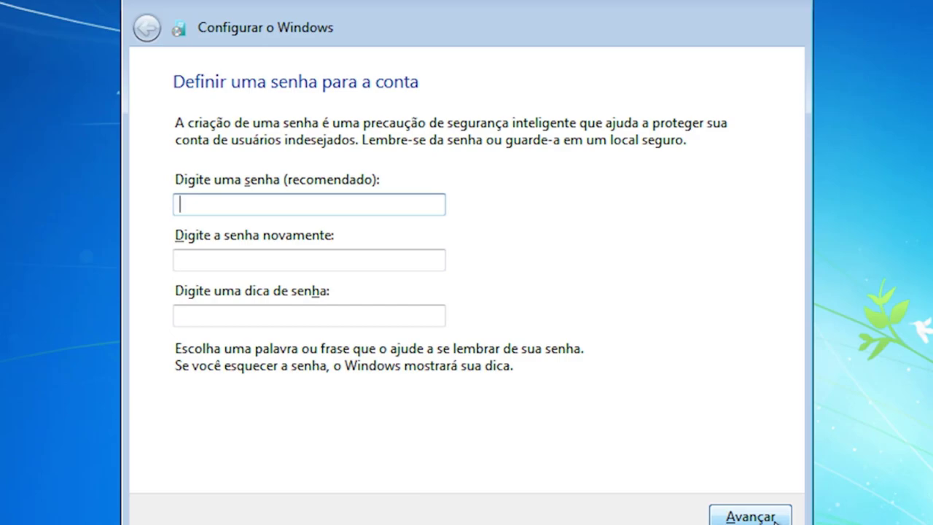
# Leave the account password blank, continue through the setup pages and choose Rede de Trabalho as the network location.
pyautogui.click(774, 518)
pyautogui.click(774, 517)
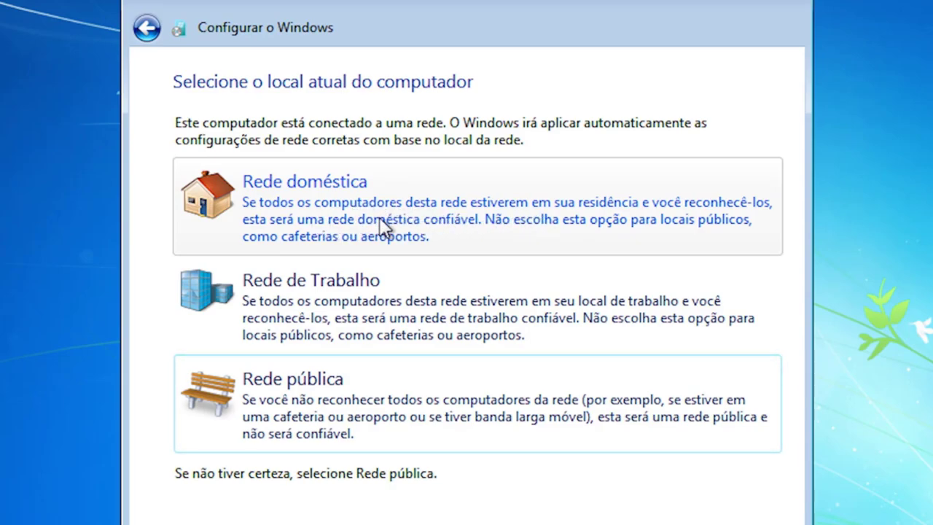
pyautogui.click(412, 329)
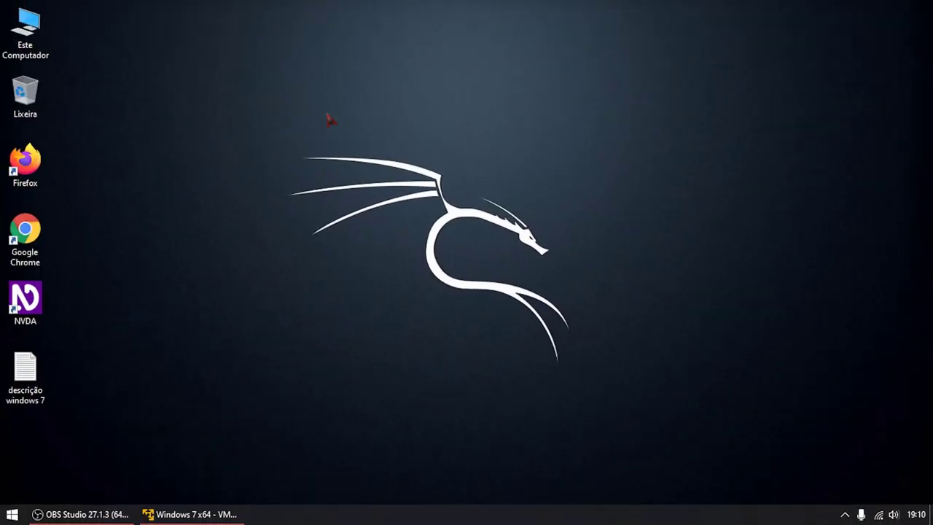
pyautogui.rightClick(328, 117)
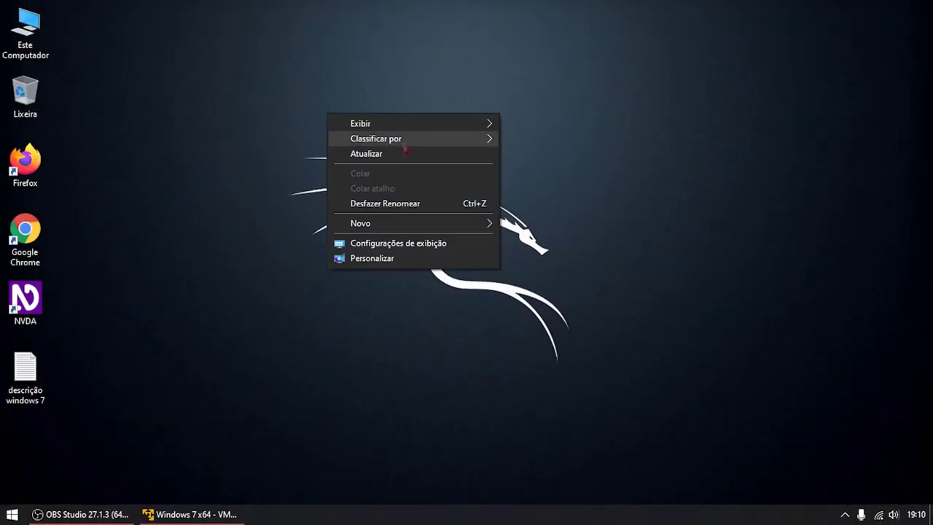
pyautogui.click(443, 154)
pyautogui.rightClick(433, 133)
pyautogui.press('Escape')
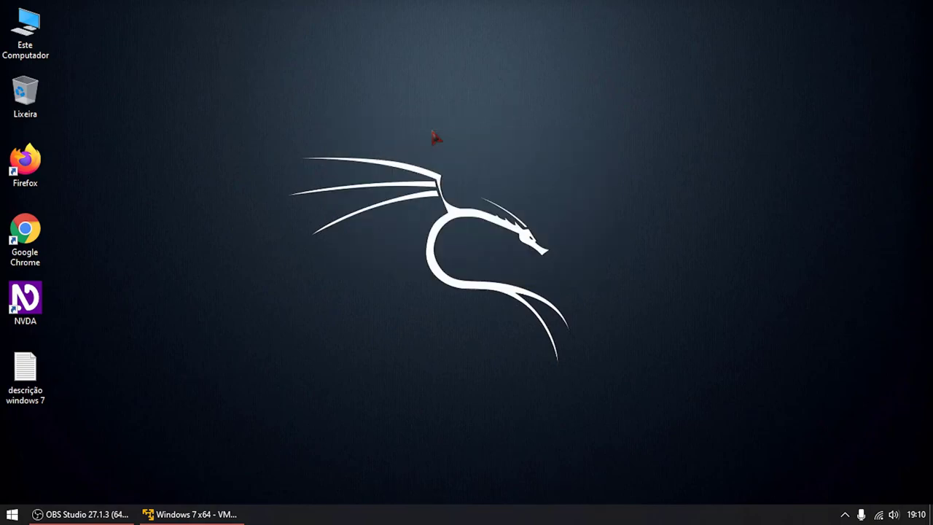
pyautogui.rightClick(432, 135)
pyautogui.click(523, 171)
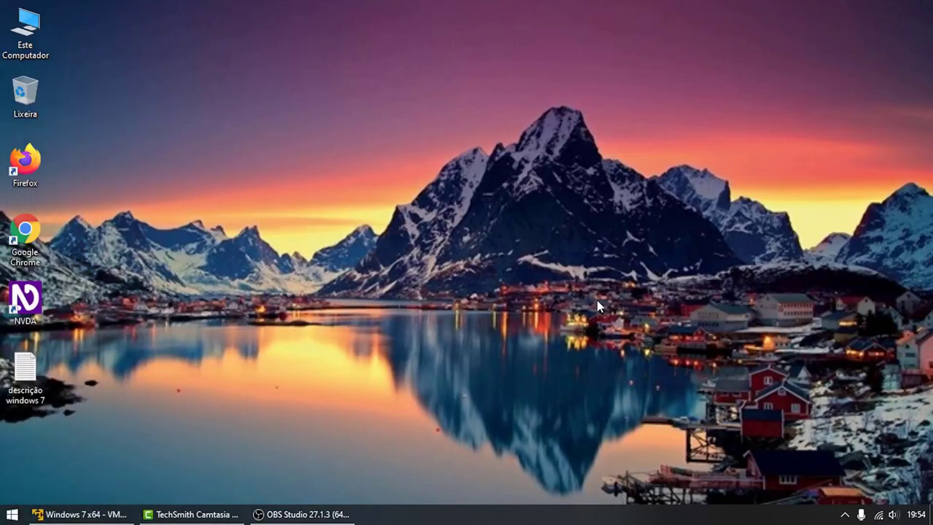
# Switch to the Windows 7 x64 virtual machine and apply the Windows 7 Aero theme in its personalization settings.
pyautogui.hotkey('alt', 'Tab')
pyautogui.click(524, 298)
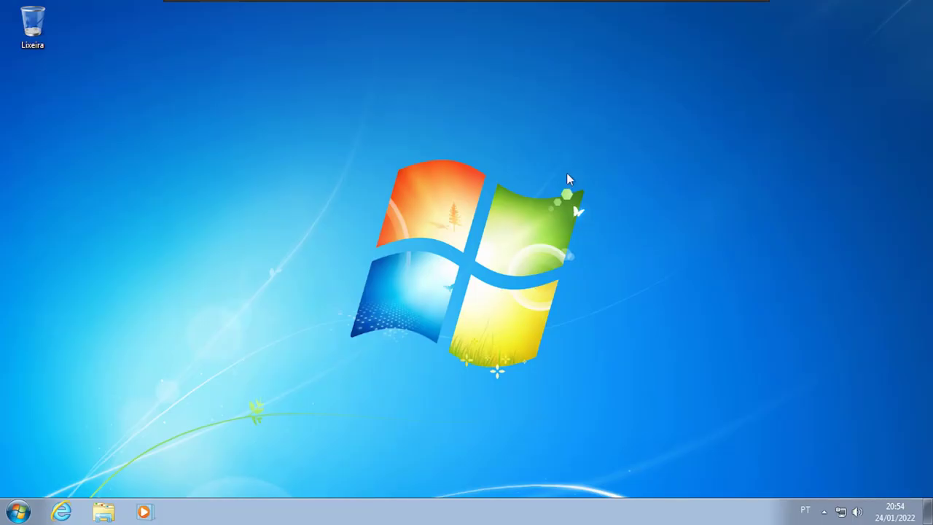
pyautogui.rightClick(616, 65)
pyautogui.press('r')
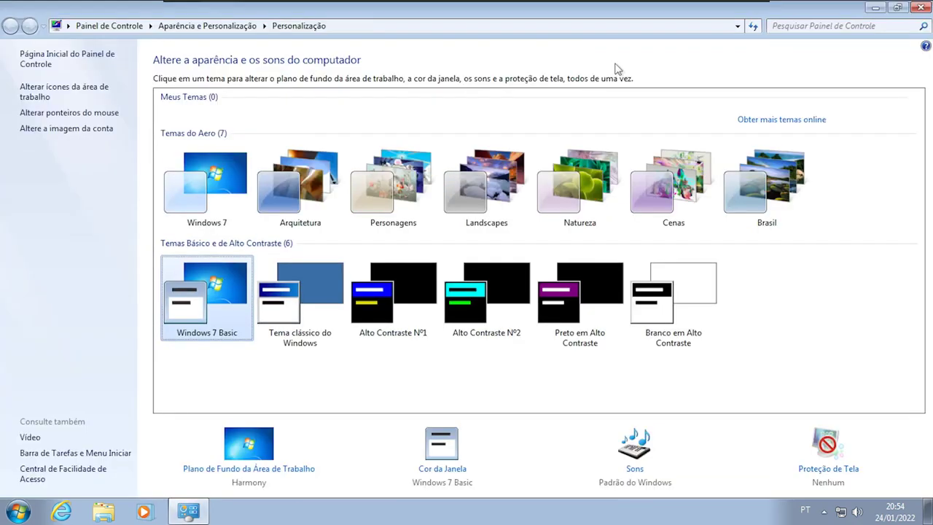
pyautogui.click(199, 186)
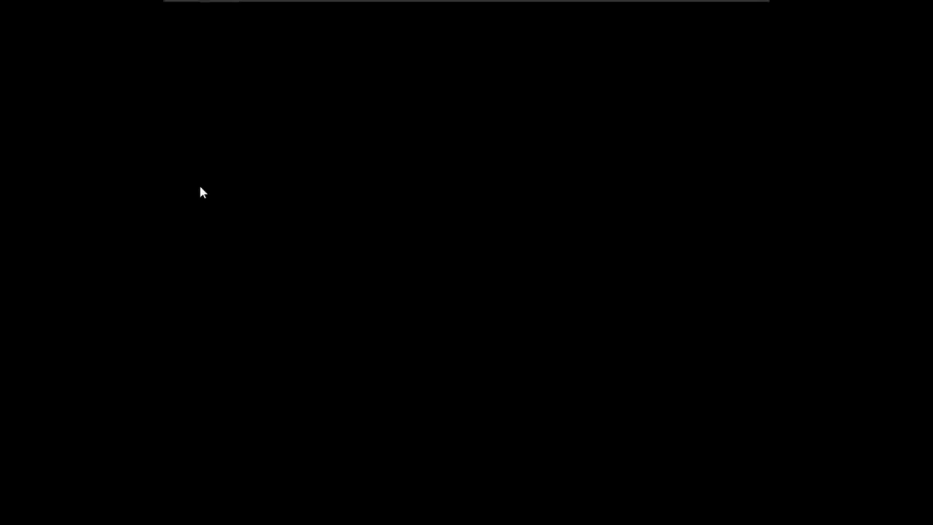
# Preview the open windows with Flip 3D and close the personalization window.
pyautogui.press('super+Tab')
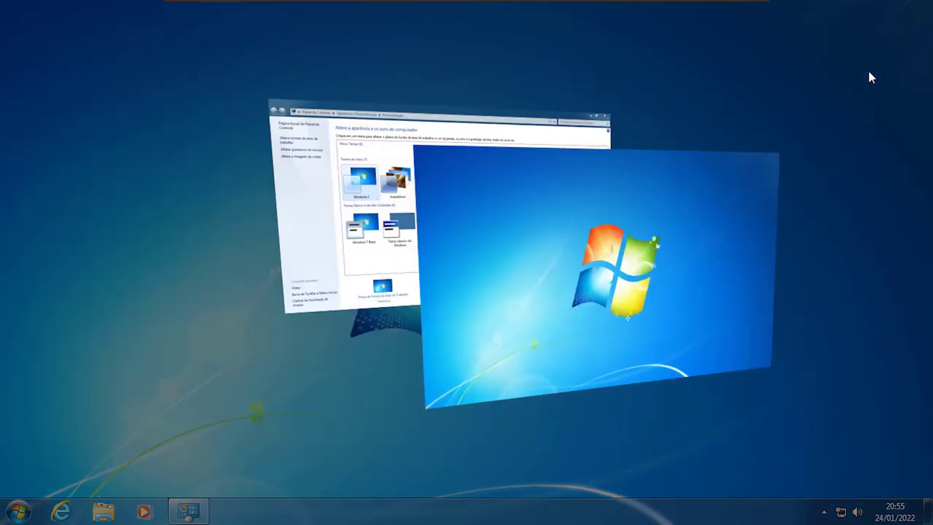
pyautogui.hotkey('alt', 'F4')
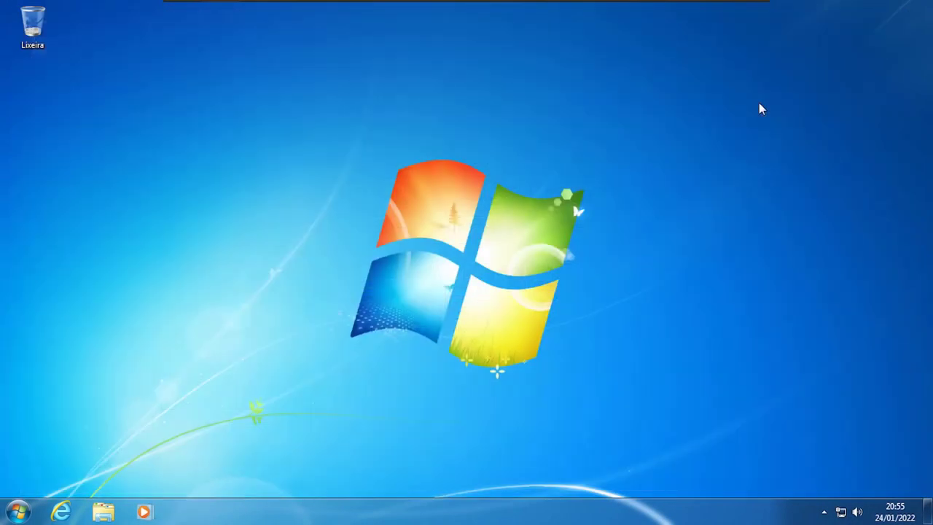
# Review the computer's basic system information, including the Windows edition and activation status, and close the window.
pyautogui.press('super+Pause')
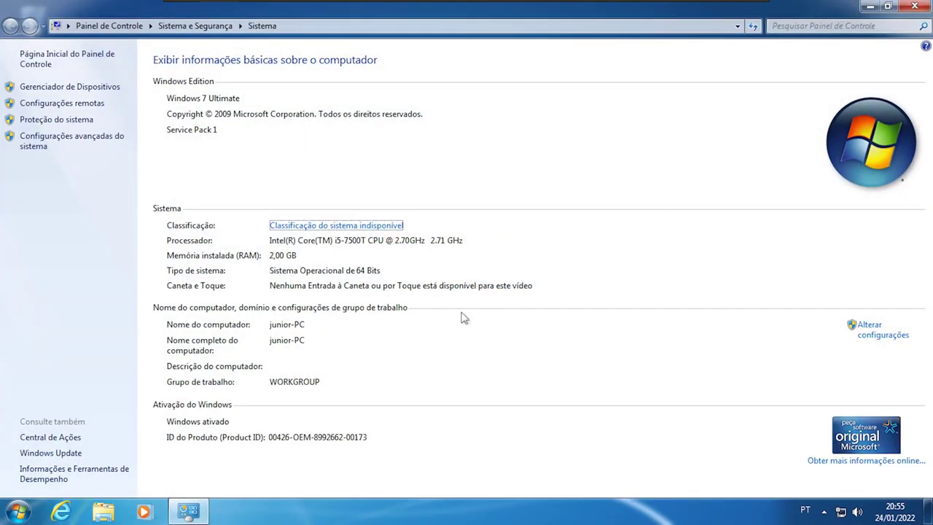
pyautogui.hotkey('alt', 'F4')
pyautogui.rightClick(655, 169)
pyautogui.click(655, 168)
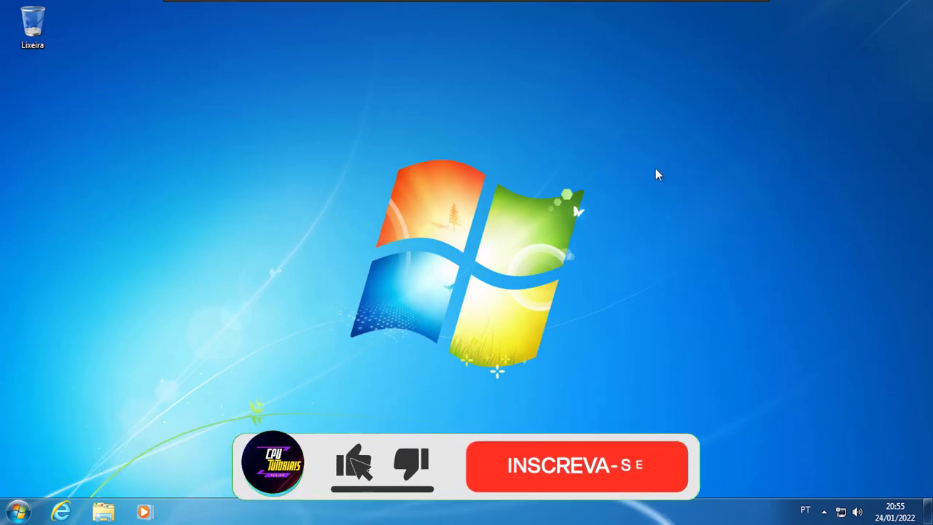
# View the computer's drives in a maximized Computador window and return to the desktop.
pyautogui.press('super')
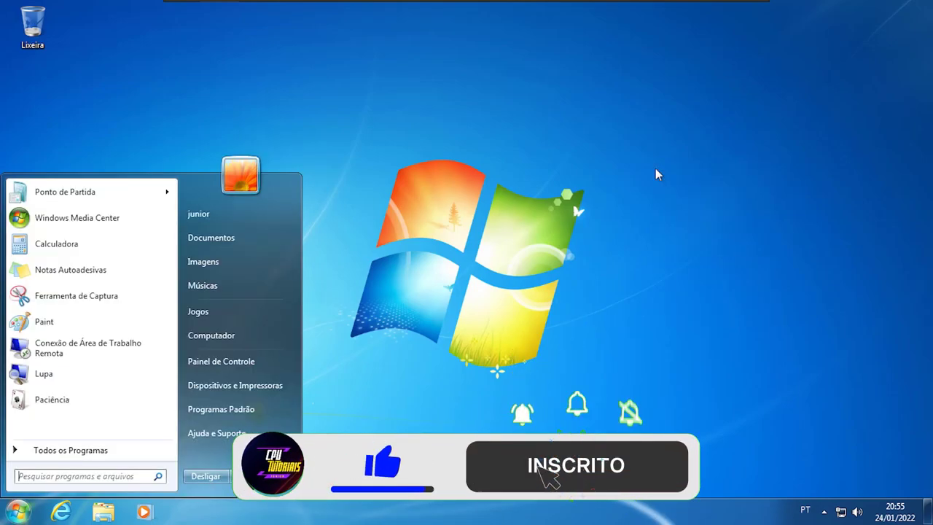
pyautogui.press('super+e')
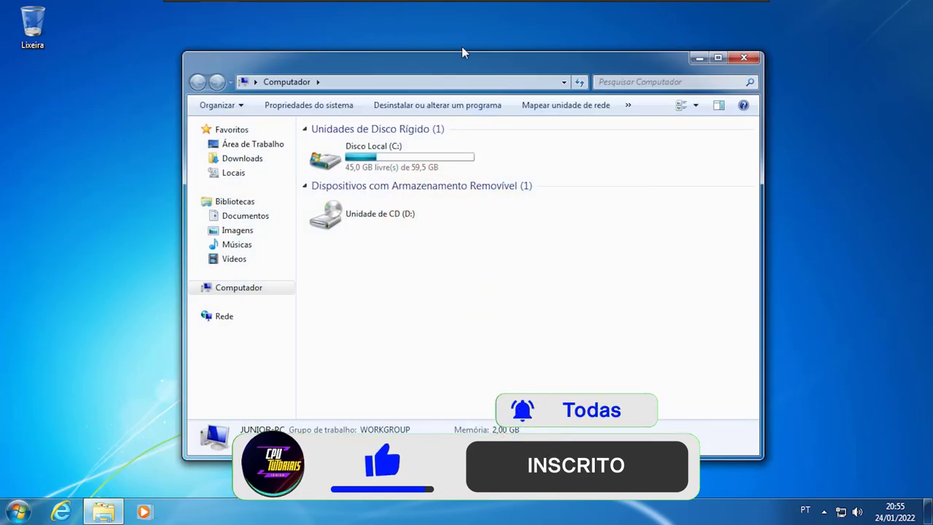
pyautogui.doubleClick(477, 72)
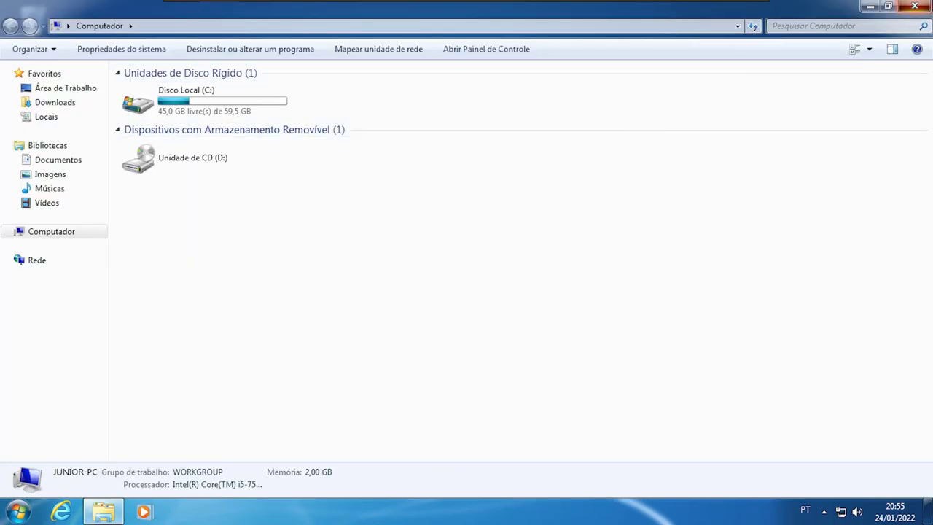
pyautogui.press('super+d')
pyautogui.rightClick(638, 139)
pyautogui.press('Escape')
pyautogui.press('super')
pyautogui.press('super')
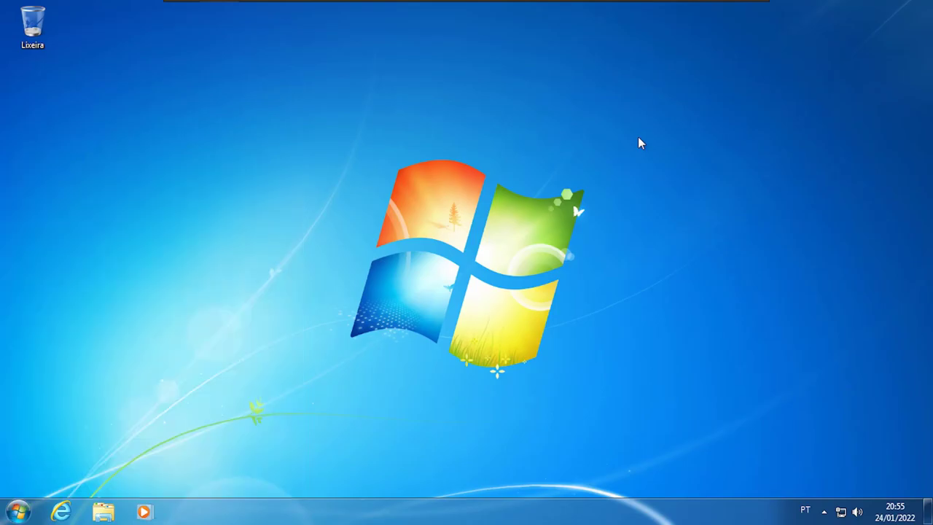